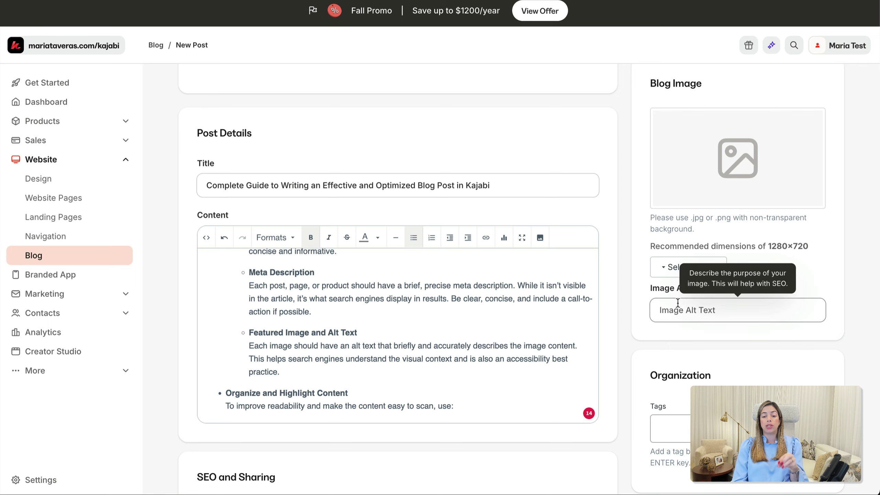
- Make the words "Bold text" bold in the first sub-bullet under "Organize and Highlight Content"
scroll(625, 336, "down", 8)
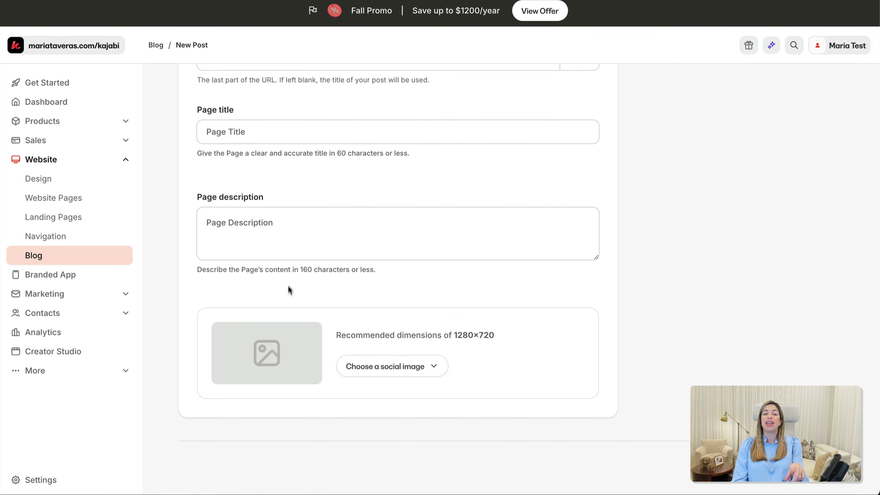
scroll(309, 381, "up", 8)
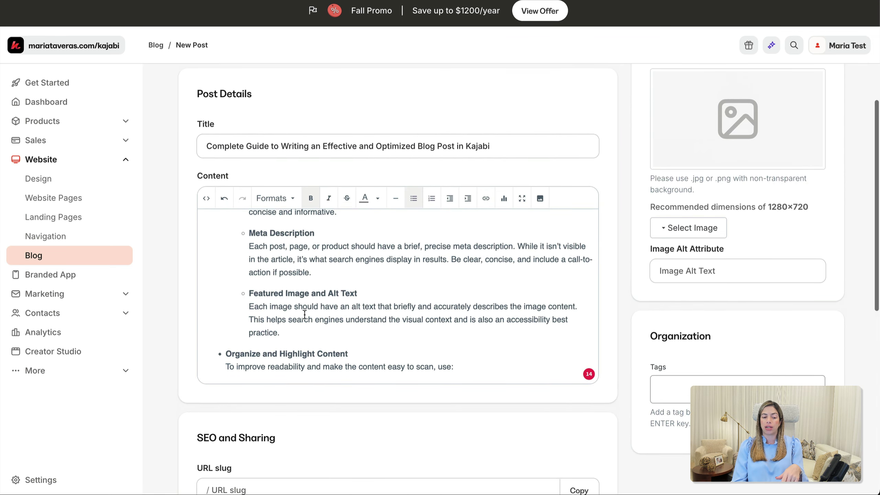
scroll(305, 314, "down", 2)
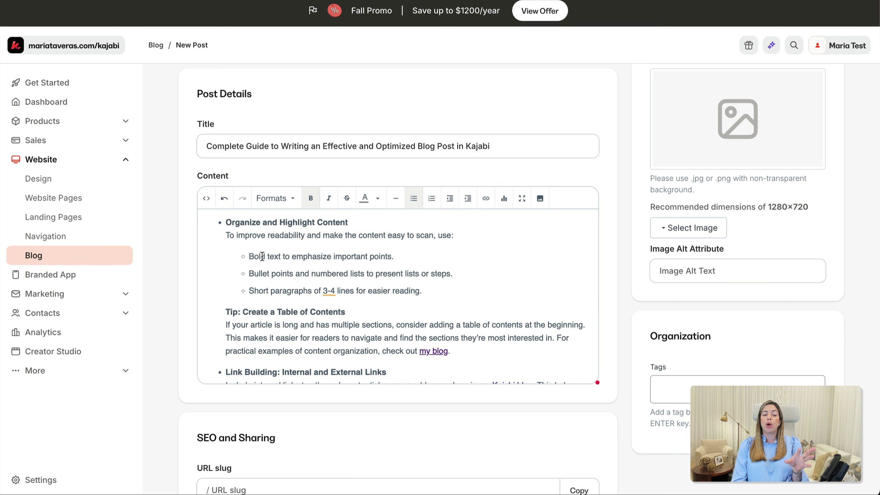
left_click(279, 257)
left_click(241, 256, "shift")
key("ctrl+b")
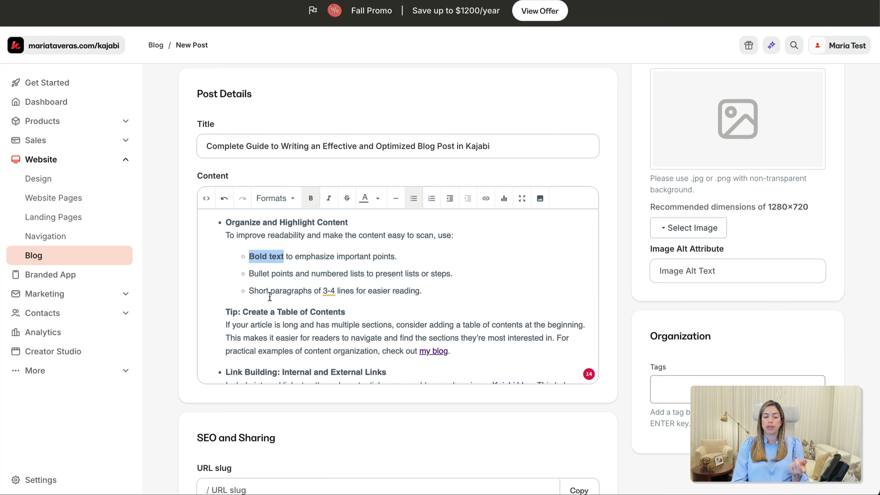
- Accept the suggested en dash correction to 3–4 in the short-paragraphs bullet
scroll(269, 296, "down", 1)
left_click(329, 281)
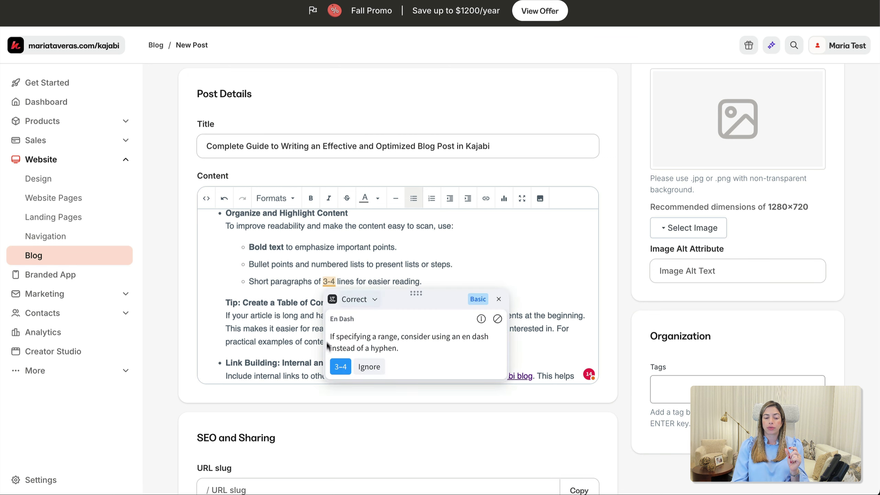
left_click(333, 363)
- Split the "Add a 'Gift' to Capture Leads" paragraph so "For example, sign up for my free training" starts a new bullet
scroll(330, 361, "down", 3)
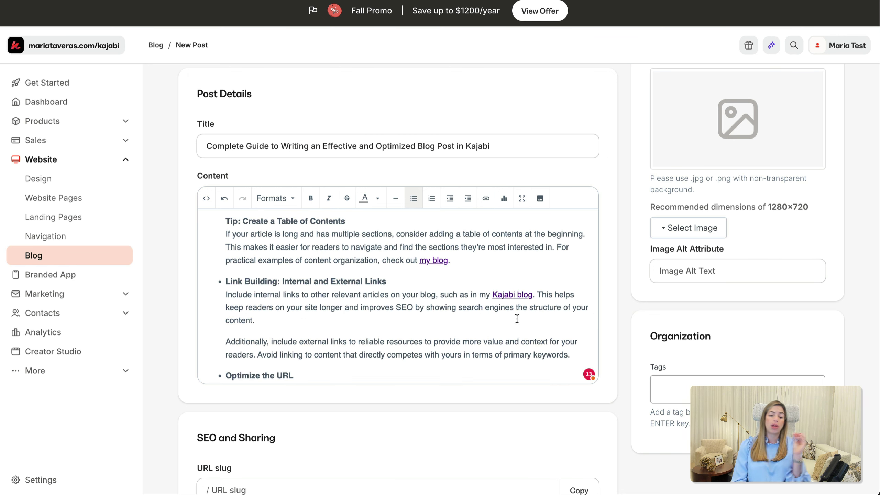
scroll(517, 318, "down", 7)
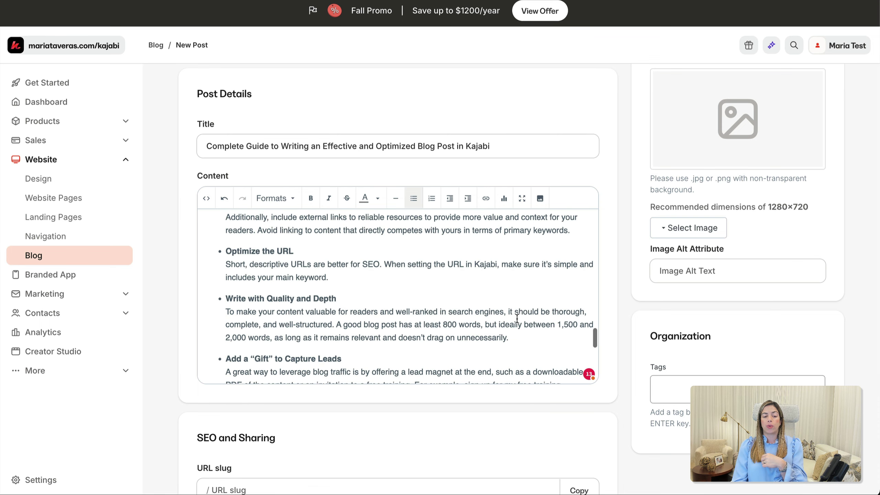
scroll(461, 398, "down", 2)
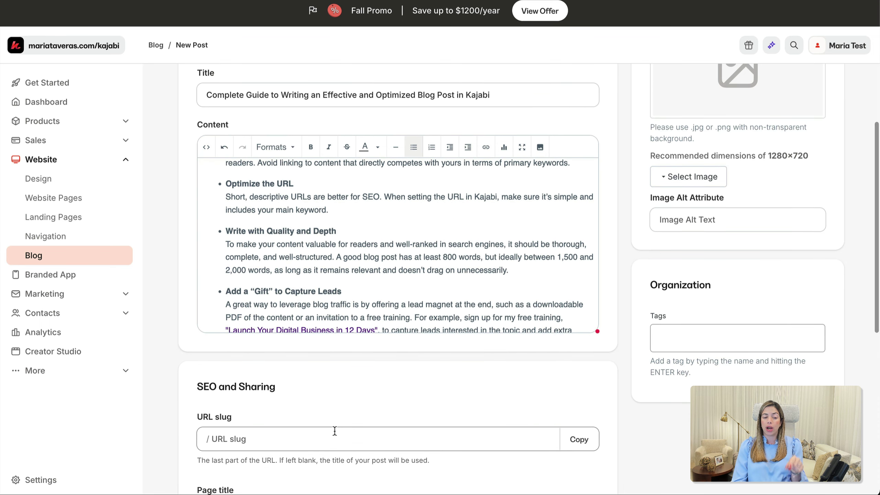
scroll(385, 278, "down", 1)
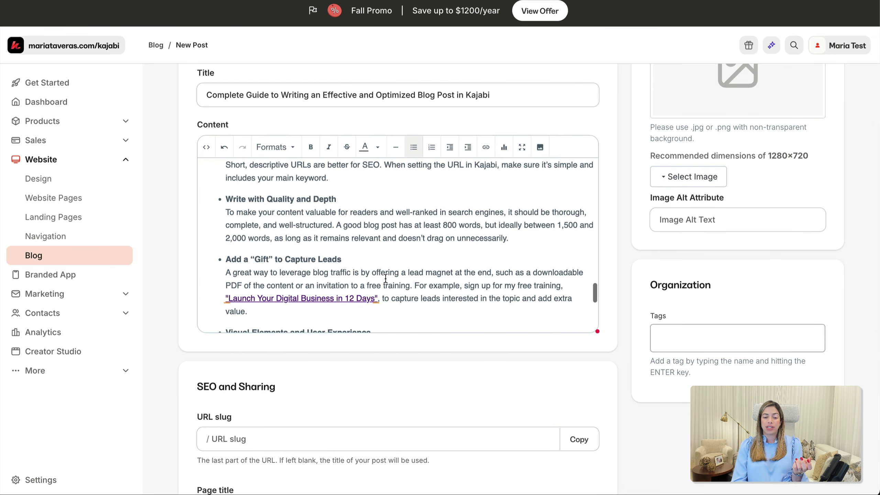
left_click(415, 285)
key("Return")
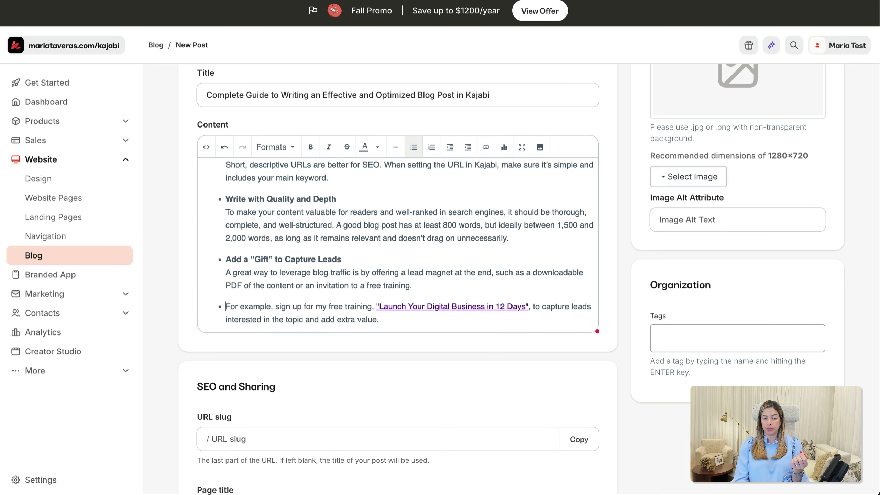
scroll(402, 283, "down", 1)
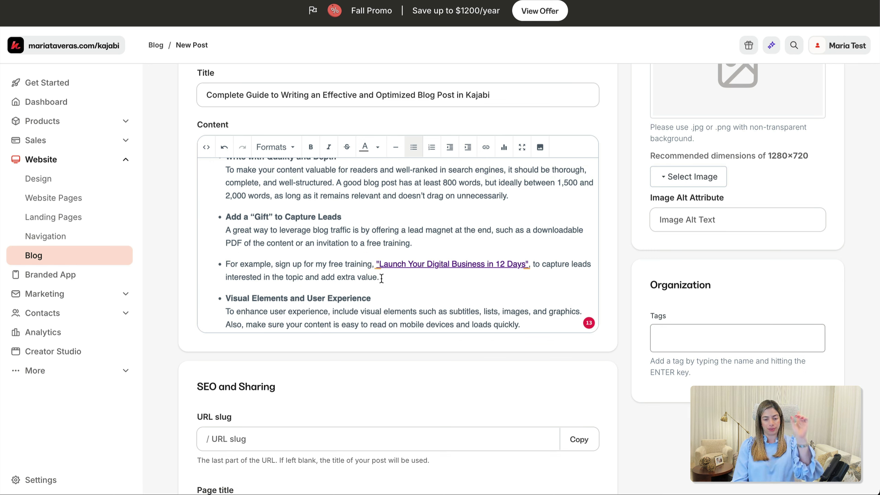
left_click(411, 263)
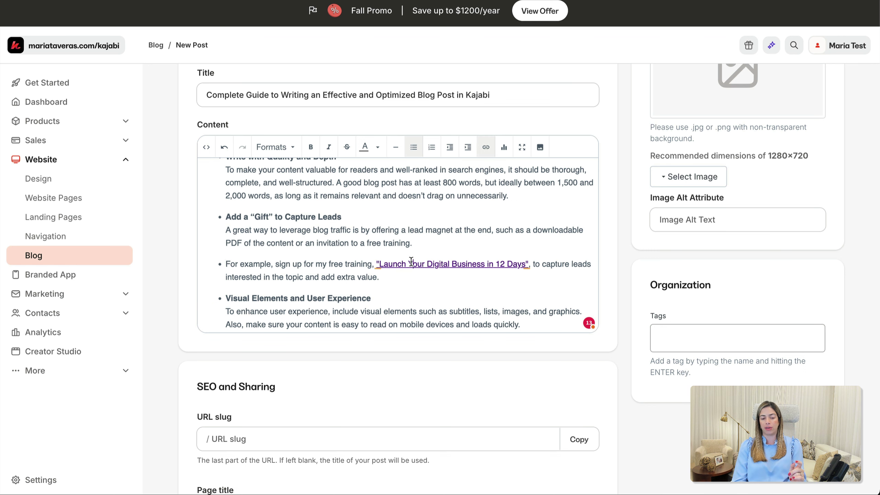
scroll(412, 262, "down", 3)
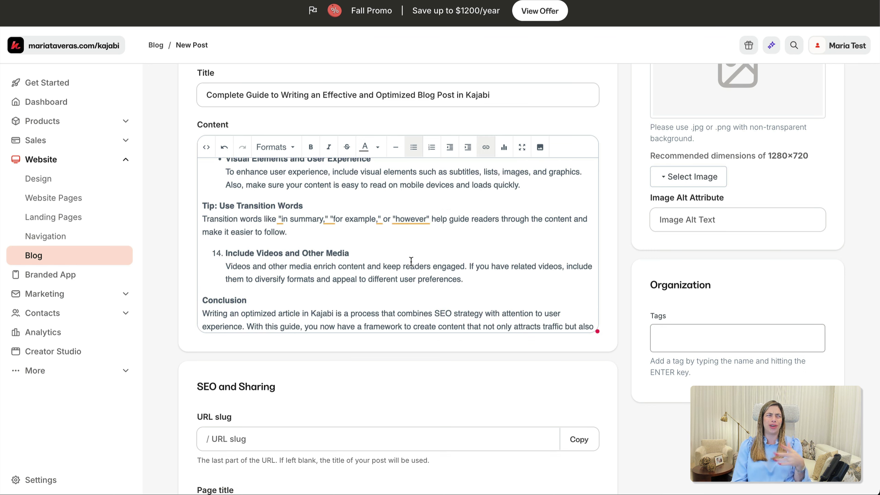
scroll(411, 262, "down", 1)
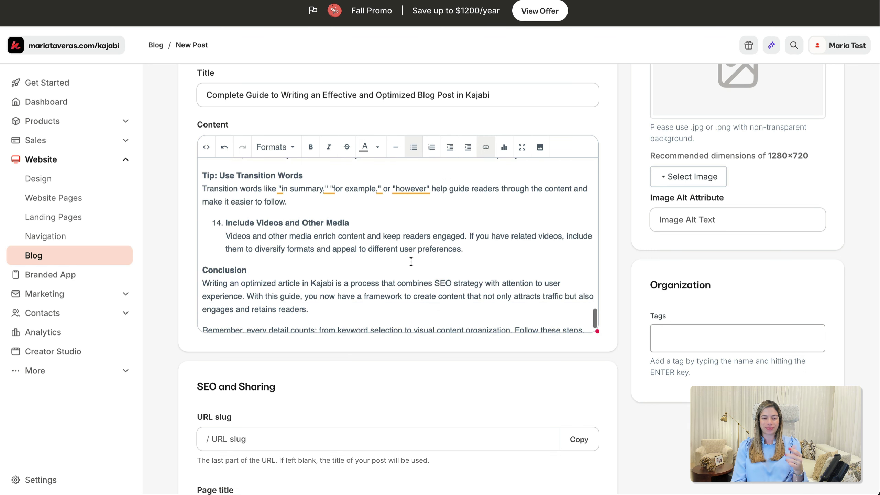
left_click(370, 236)
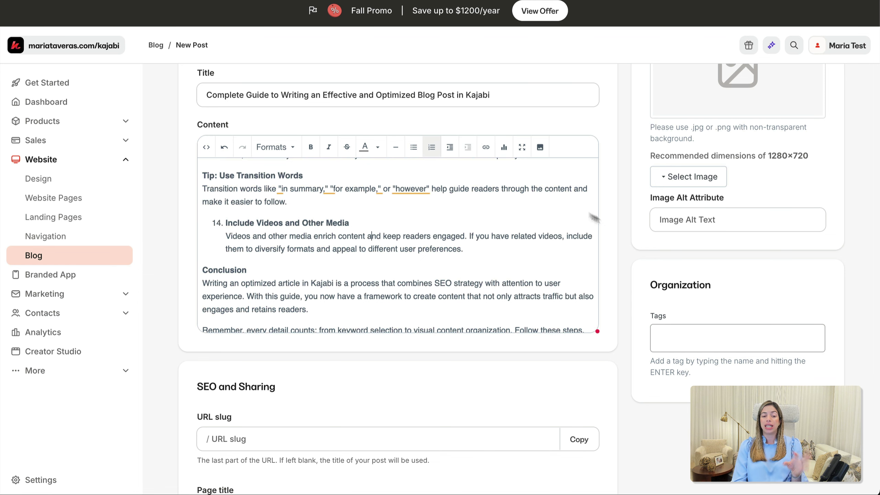
- Choose Video as the type of media to attach to the blog post
scroll(619, 251, "up", 5)
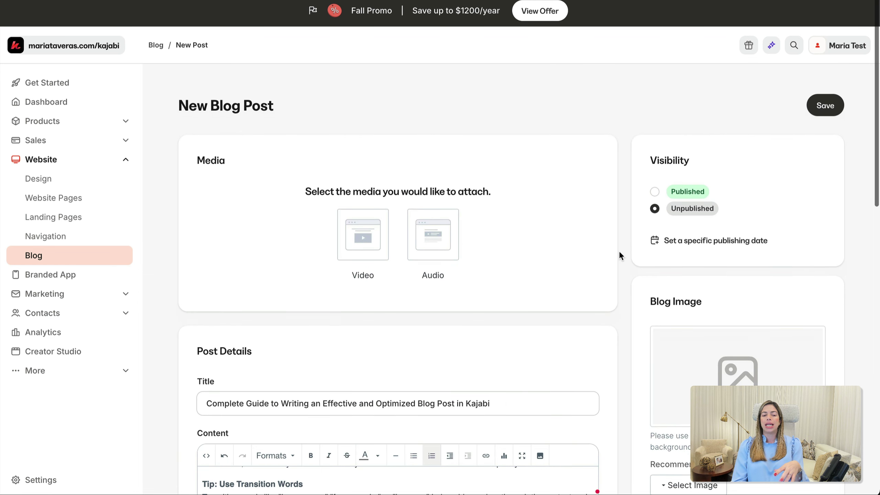
left_click(374, 226)
left_click(438, 222)
left_click(363, 224)
scroll(385, 341, "down", 5)
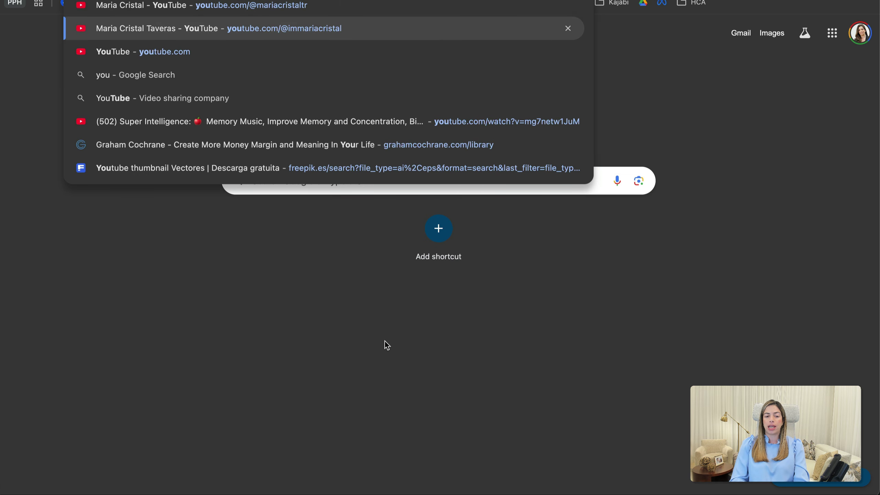
- Switch to the creator's YouTube channel and sort its videos by Popular
key("Return")
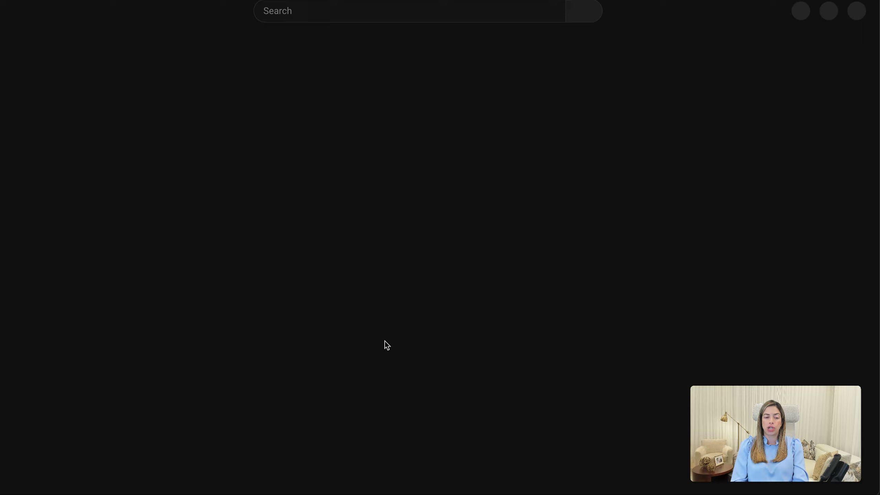
left_click(252, 264)
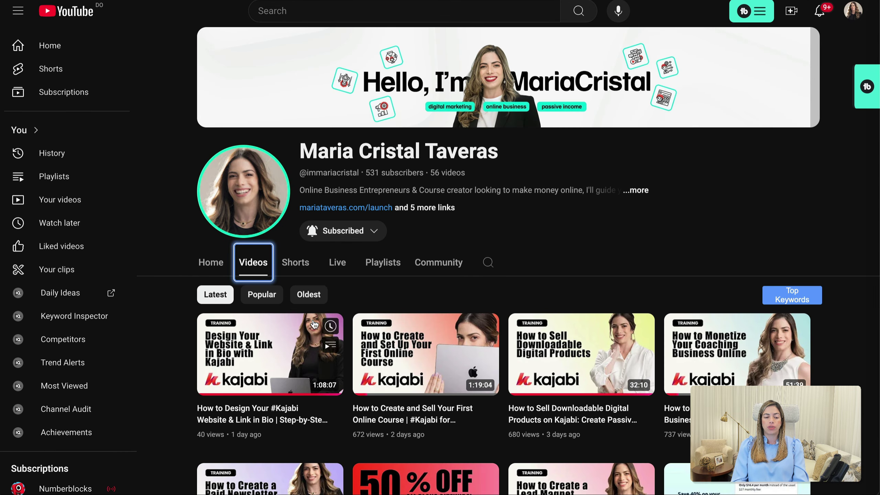
left_click(262, 296)
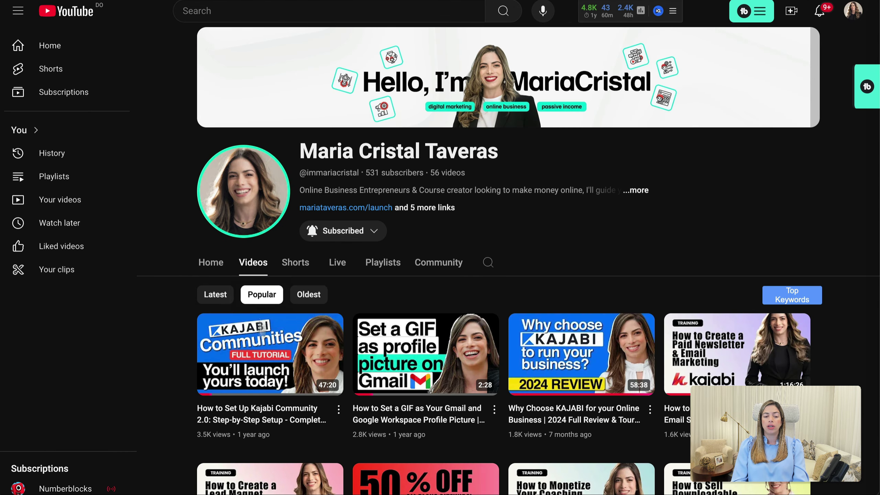
- Open the "How to Set Up Kajabi Community 2.0" video and bring up its embed code from the sharing options
left_click(268, 352)
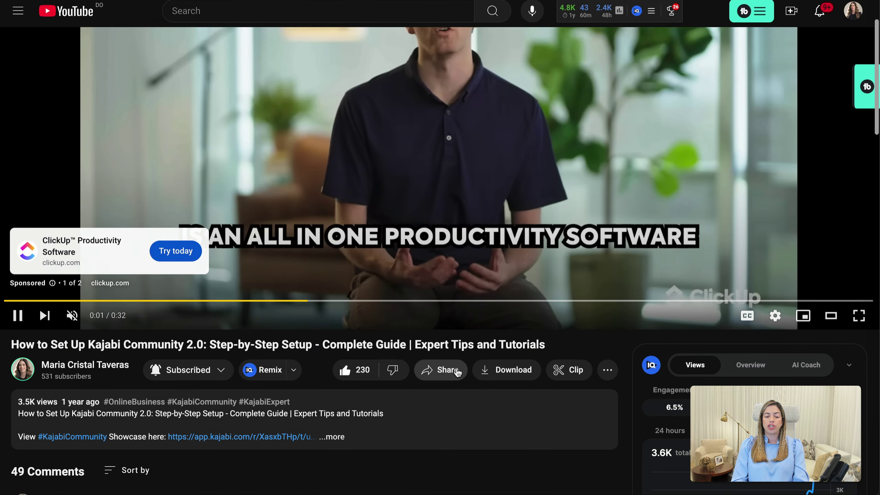
left_click(451, 369)
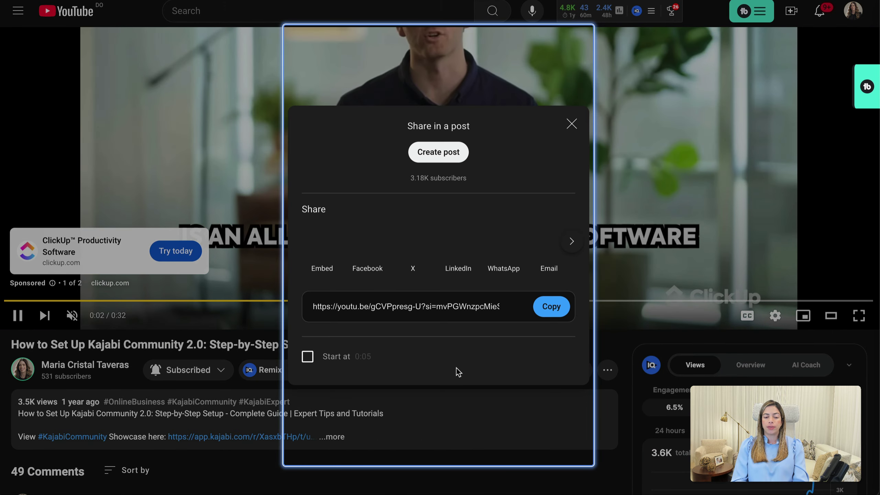
left_click(324, 271)
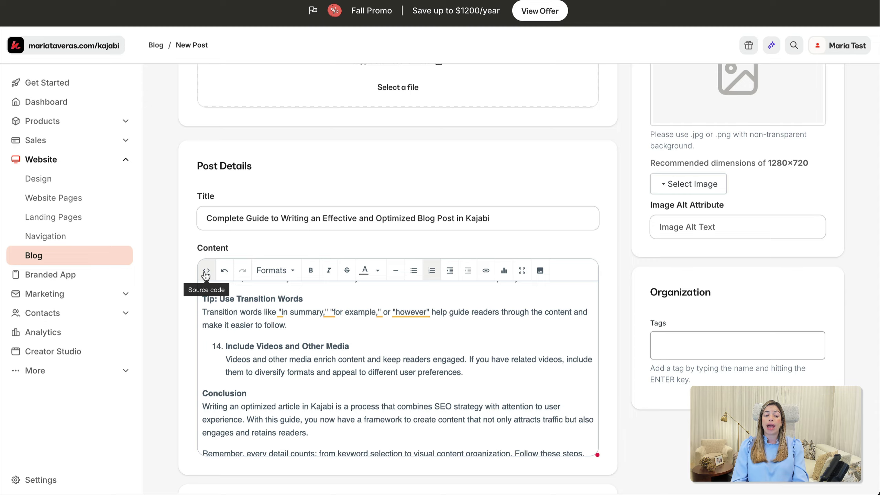
- Paste the YouTube video's embed code into the post's source code after the Meta Description paragraph and apply it
left_click(206, 274)
scroll(366, 294, "down", 15)
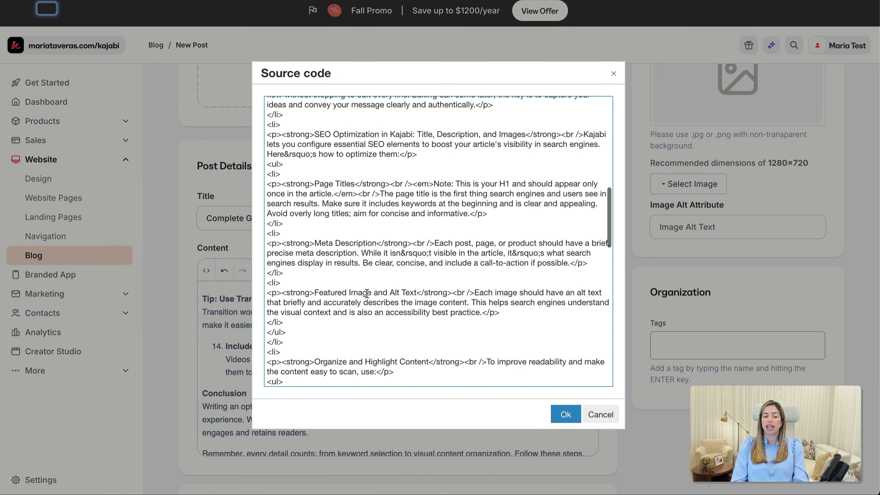
scroll(367, 294, "down", 1)
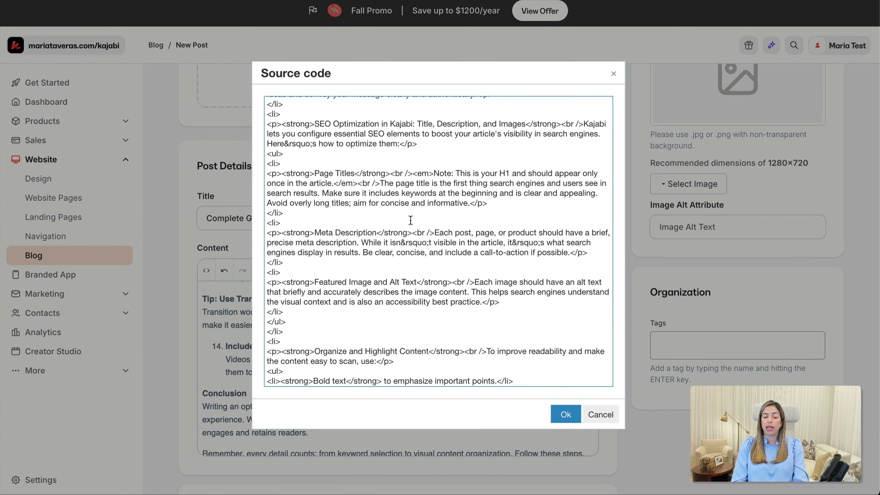
left_click(603, 246)
scroll(602, 247, "down", 5)
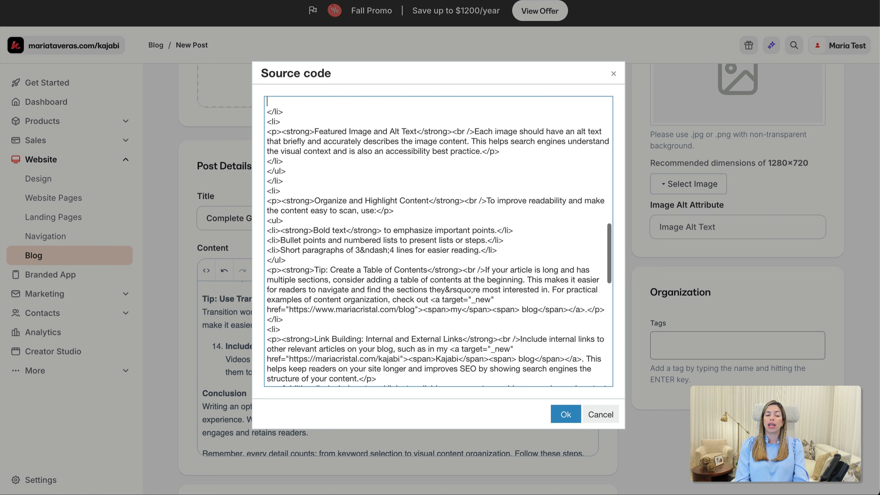
key("ctrl+v")
left_click(558, 413)
scroll(397, 328, "down", 10)
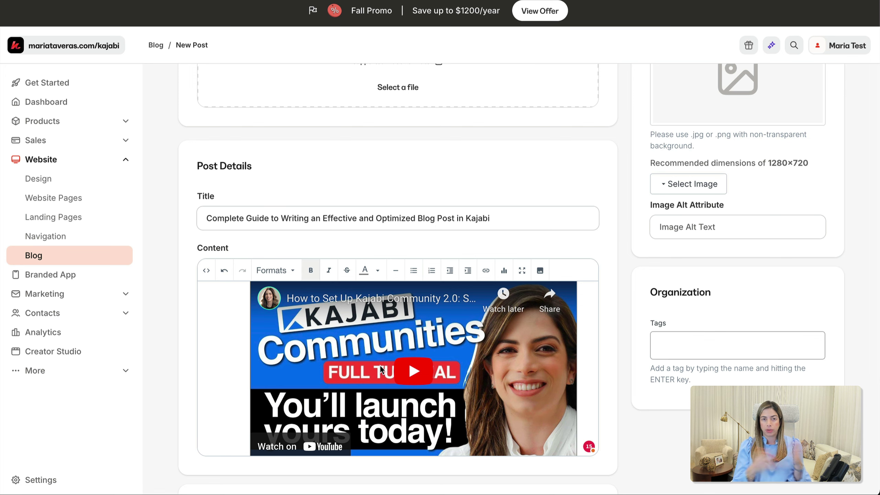
- Enter "How to Write the Perfect Blog to Attract and Convert Your Audience" as the post's SEO page title
scroll(602, 314, "down", 8)
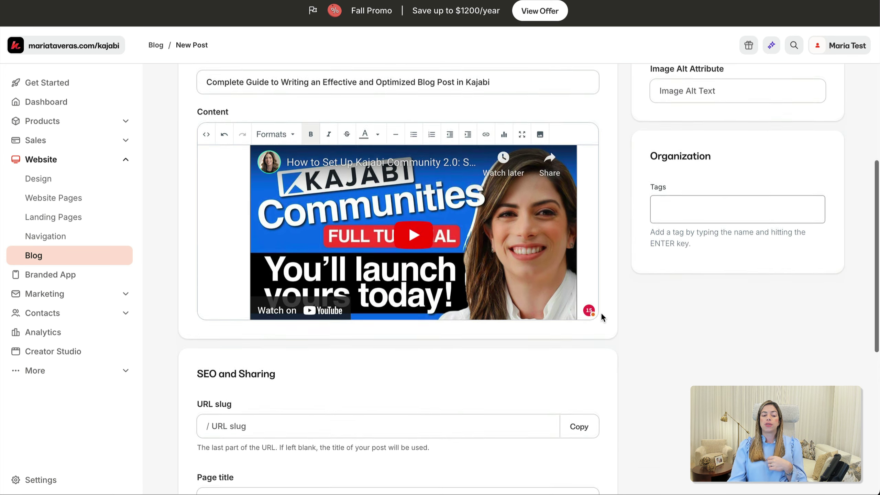
scroll(602, 314, "down", 2)
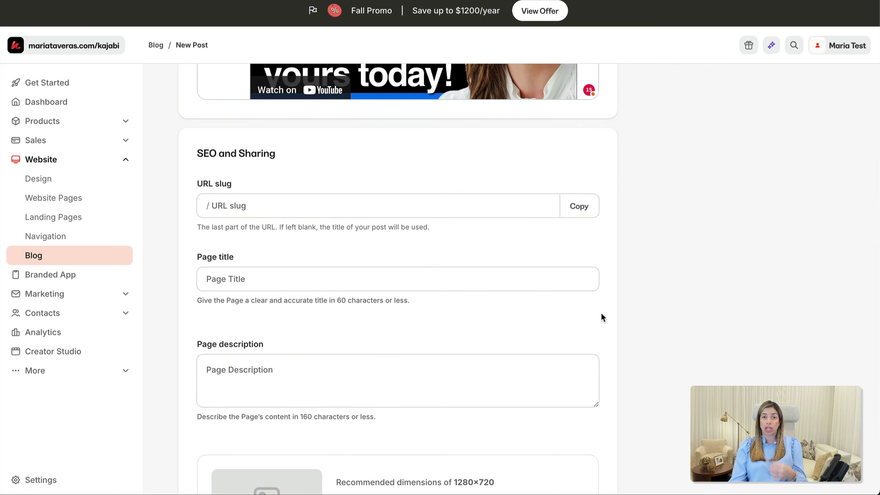
scroll(602, 316, "down", 2)
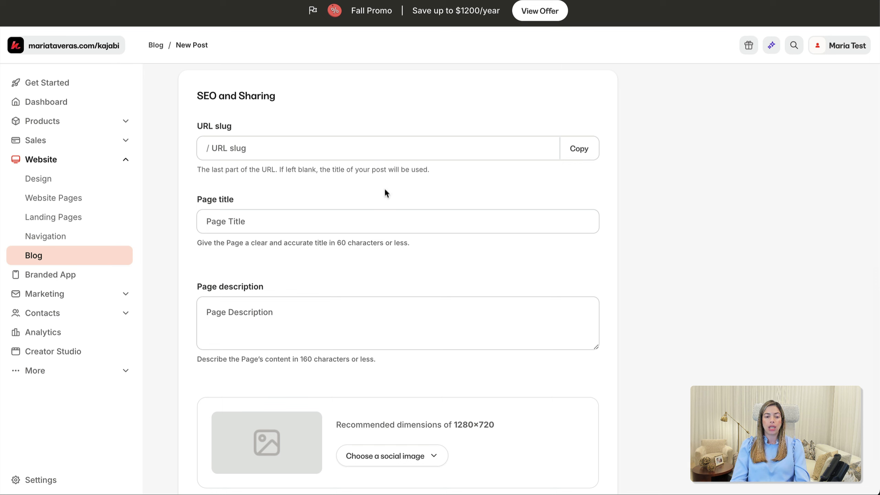
left_click(385, 220)
type("How to Write the Perfect Blog to Attract and Convert Your Audience")
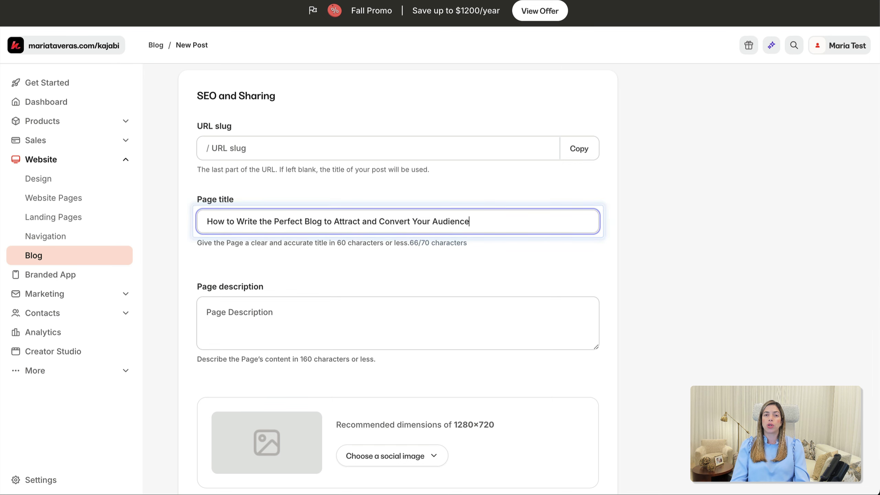
- Fill in the page description with the text from "Learn how to write blog articles optimized for SEO" through "enhance the user experience."
key("super+Tab")
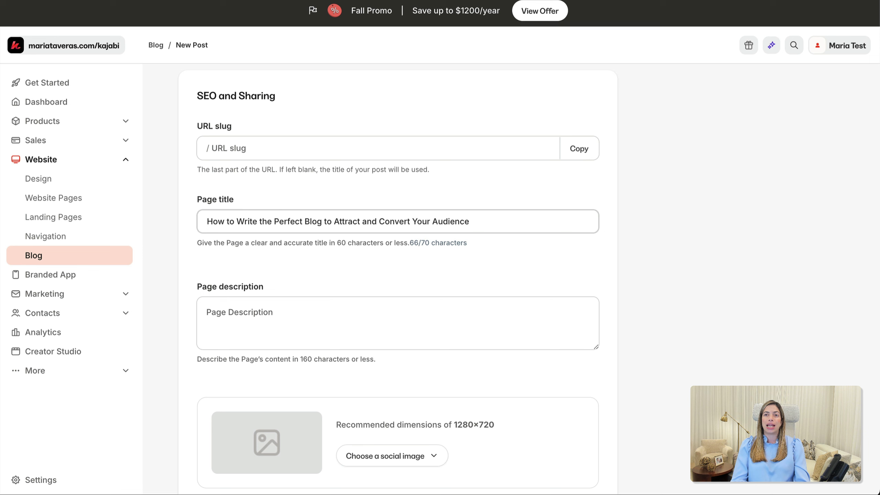
left_click(478, 333)
type("Learn how to write blog articles optimized for SEO and designed to capture your audience's attention. In this comprehensive guide, we explore everything from keyword selection to content structuring, copywriting tips, and techniques to enhance the user experience.")
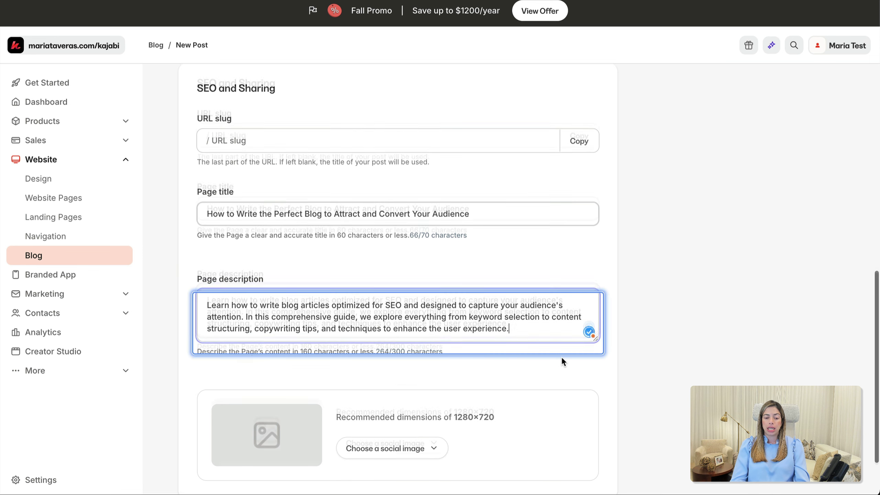
scroll(561, 356, "down", 2)
key("Return")
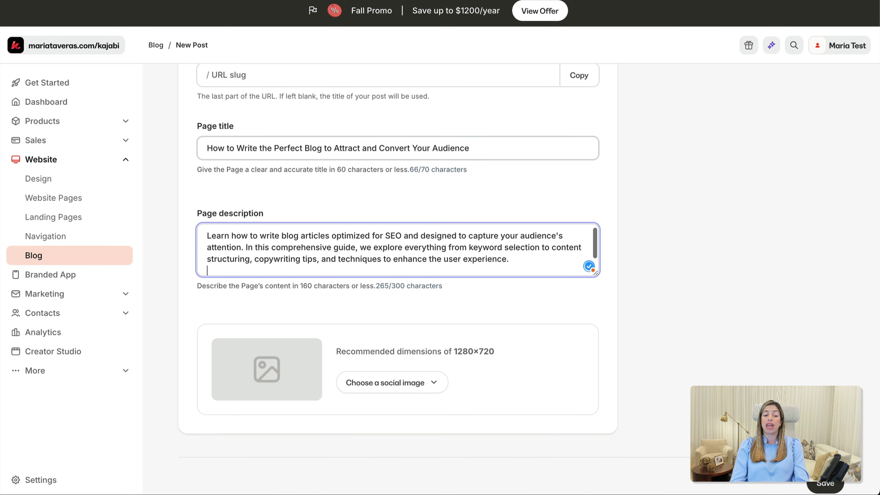
type("Learn how to write blog articles optimized for SEO and designed to capture your audience's attention. In this comprehensive guide, we explore everything from keyword selection to content structuring, copywriting tips, and techniques to enhance the user experience.")
key("ctrl+z")
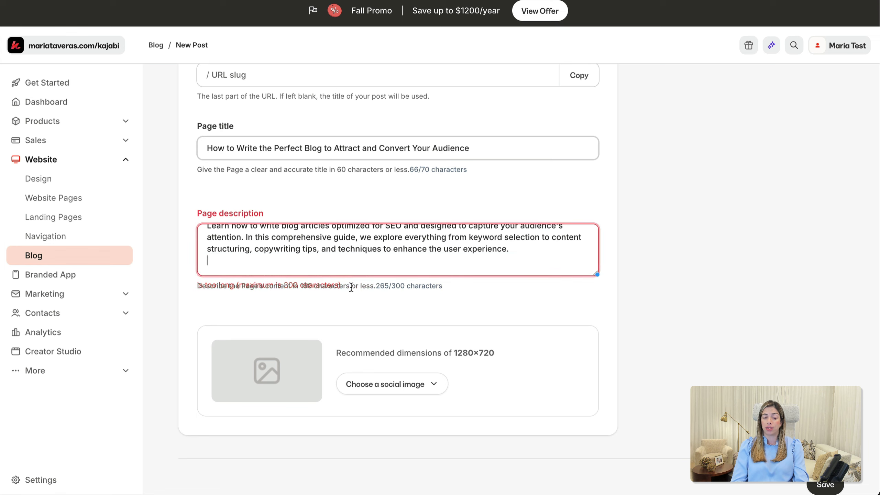
- Upload SEO.png as the post's social image, keeping the proposed crop
left_click(385, 384)
left_click(381, 402)
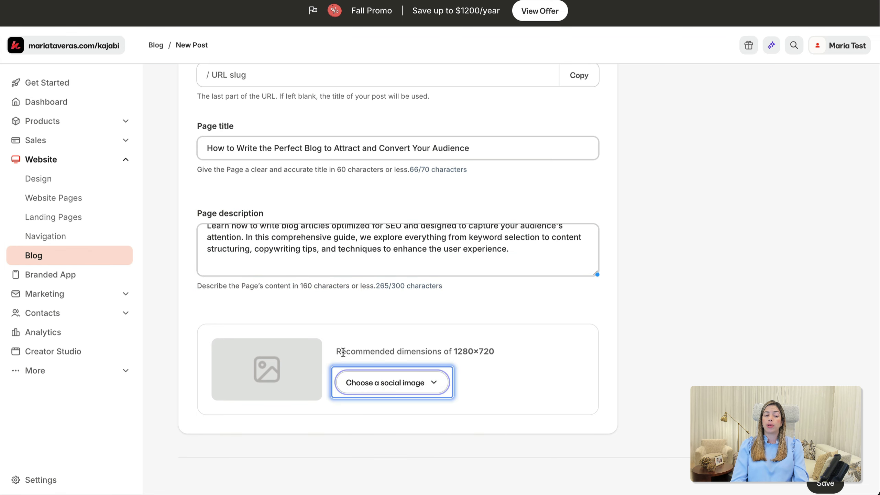
left_click(353, 391)
left_click(353, 415)
left_click(308, 270)
double_click(351, 163)
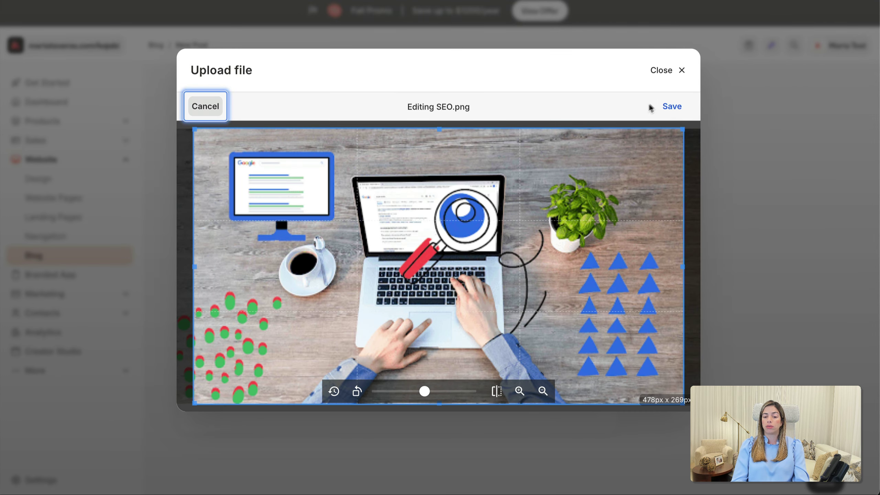
left_click(671, 107)
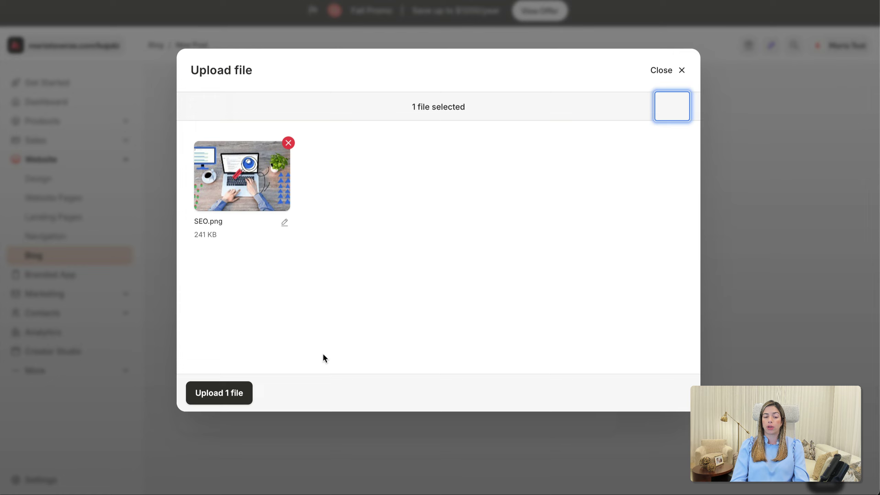
left_click(234, 393)
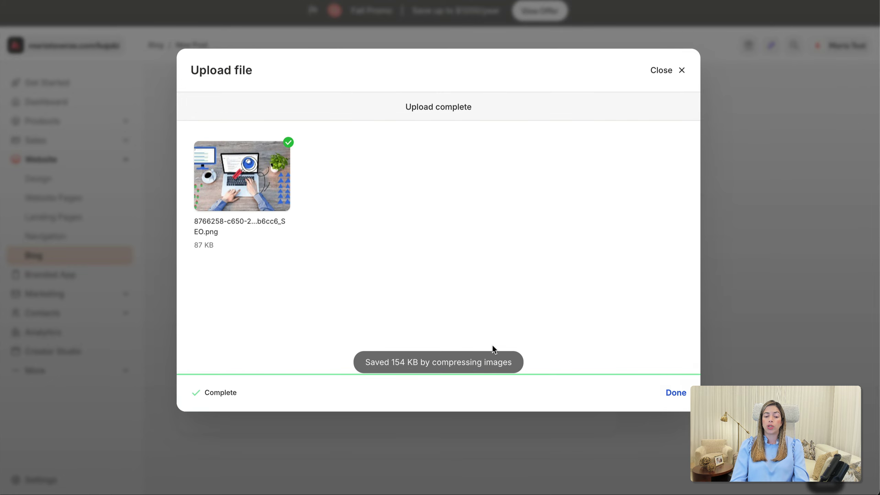
- Set the post's URL slug to "write-perfect-blog", leaving out the domain and blog path of the pasted address
scroll(550, 352, "up", 4)
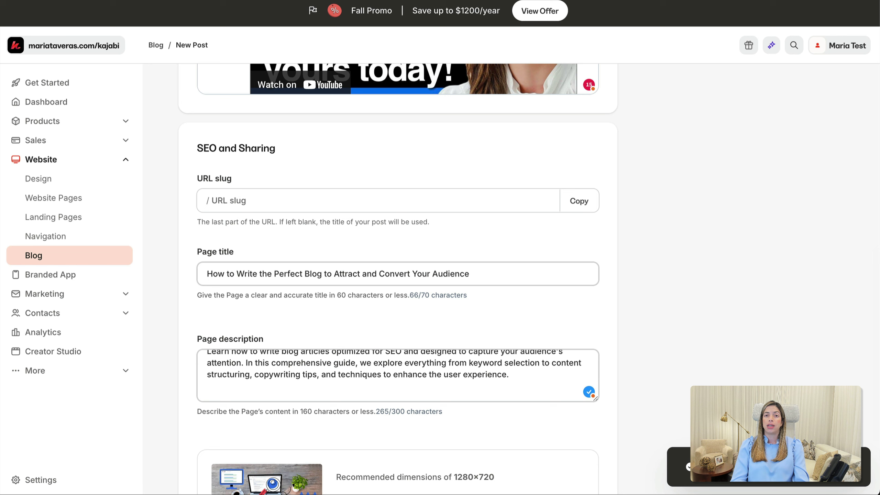
left_click(474, 201)
type("https://www.mariacristal.com/blog/write-perfect-blog")
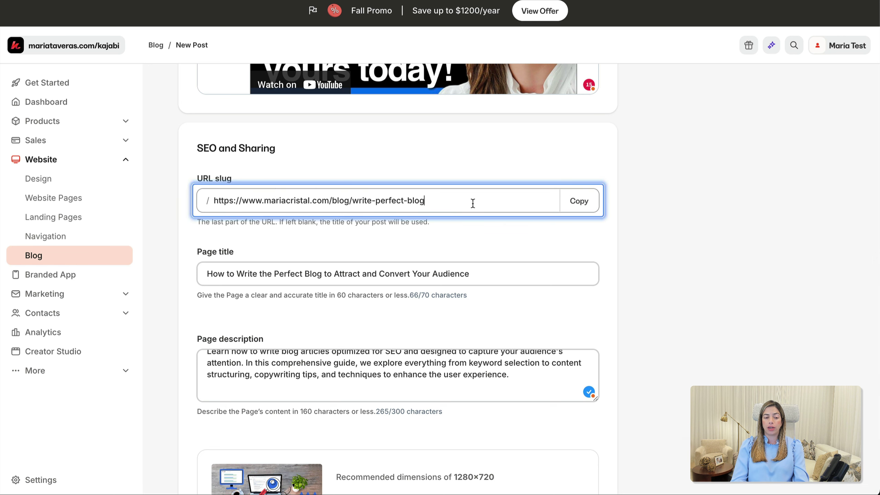
left_click_drag(352, 200, 212, 201)
key("BackSpace")
- Choose the recently uploaded SEO laptop picture as the post's blog image
scroll(674, 281, "up", 10)
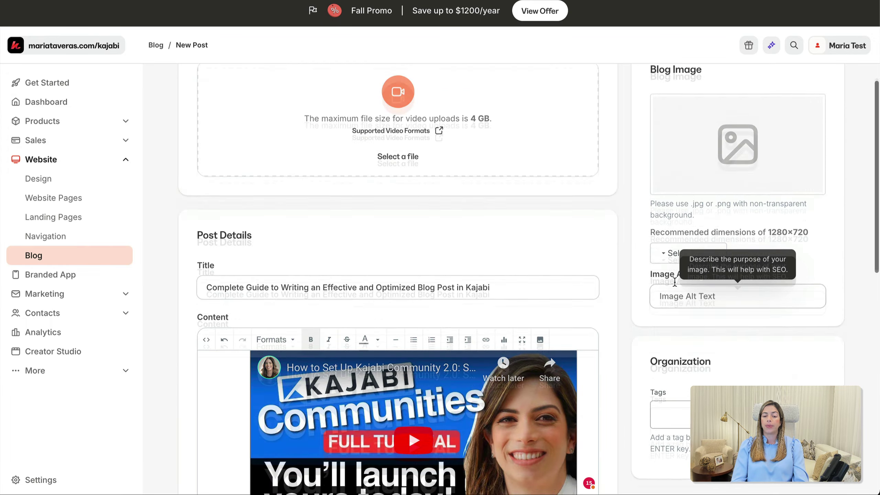
left_click(673, 317)
left_click(681, 365)
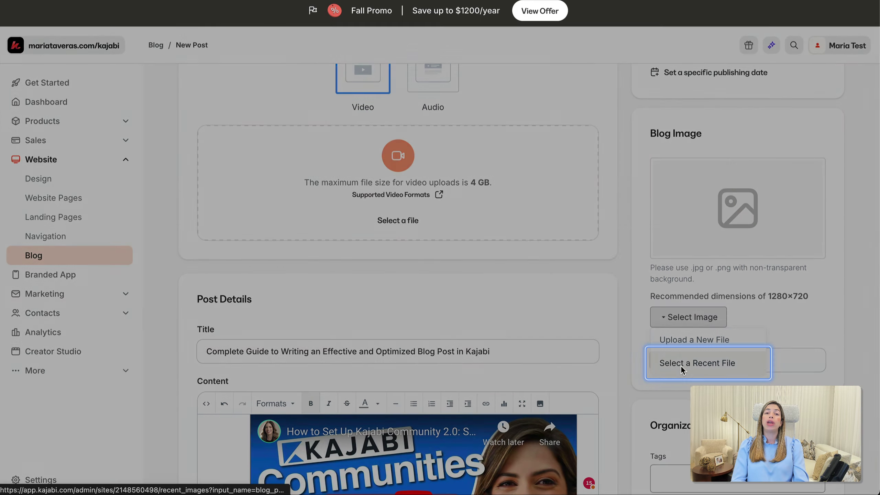
left_click(242, 170)
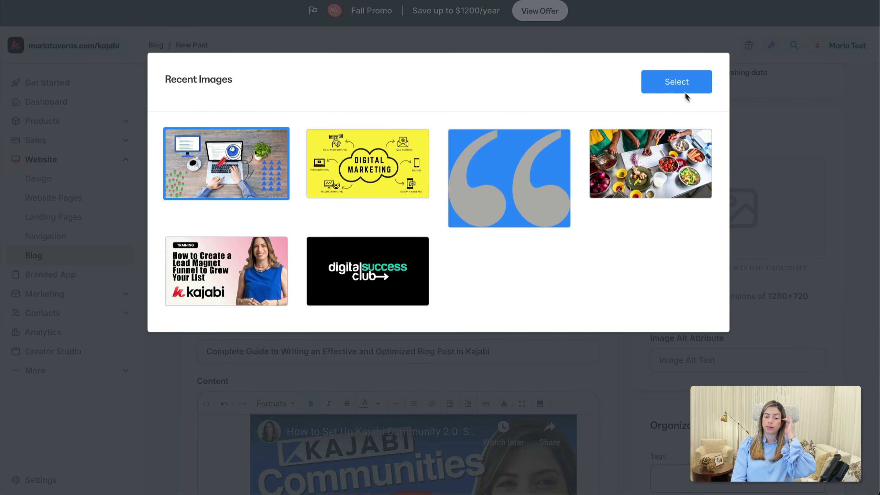
left_click(679, 83)
- Copy the post title "Complete Guide to Writing an Effective and Optimized Blog Post in Kajabi" into the blog image's alt text
scroll(685, 325, "down", 2)
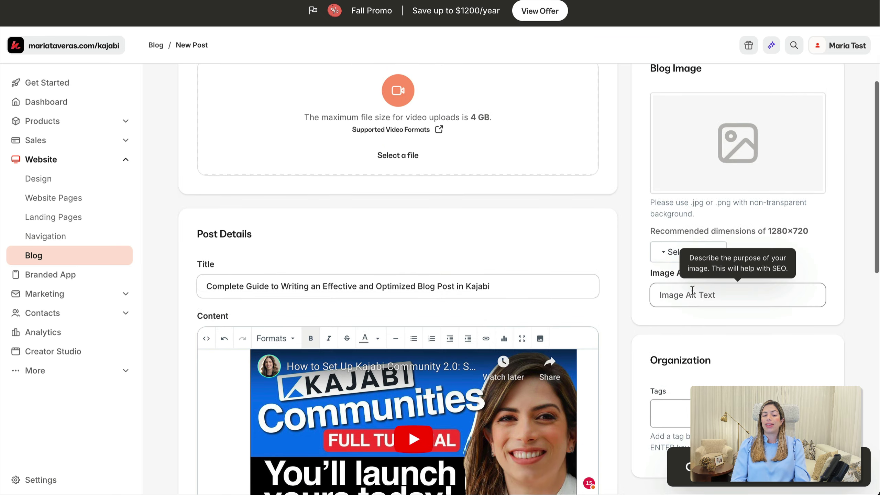
triple_click(509, 286)
key("ctrl+c")
left_click(660, 294)
key("ctrl+v")
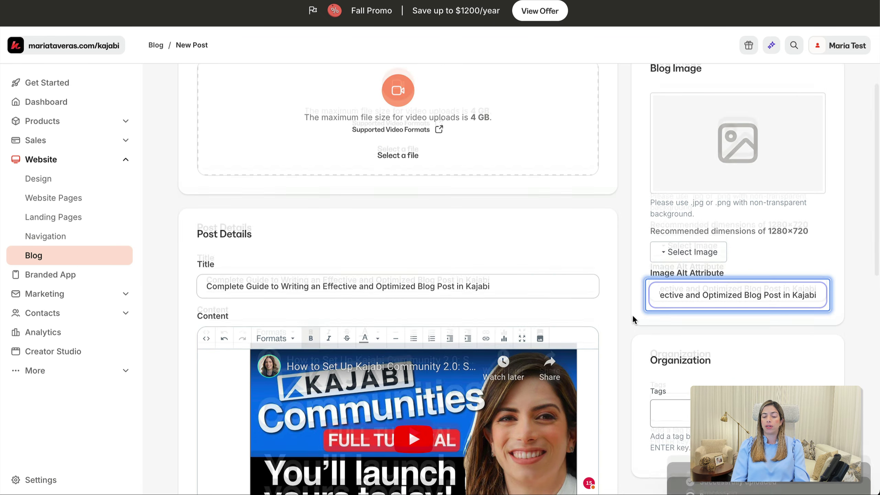
- Add the tag "Digital Marketing" to the post
scroll(632, 316, "down", 5)
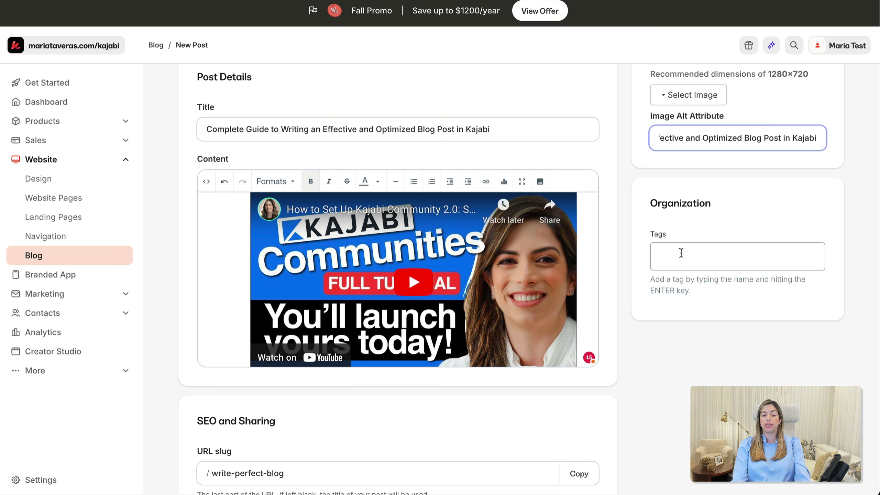
left_click(681, 253)
type("Digital Marketing")
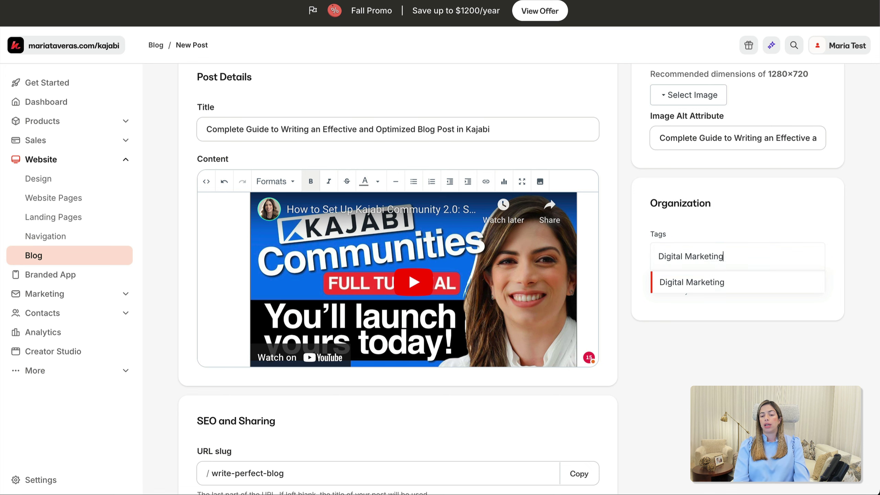
key("Return")
left_click(651, 312)
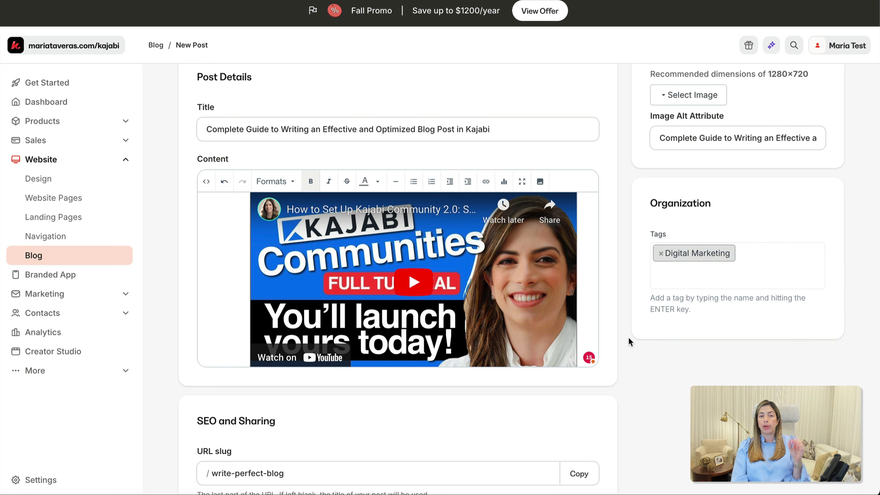
- Set the post's visibility to Published and save the post
scroll(645, 332, "up", 8)
scroll(645, 330, "up", 3)
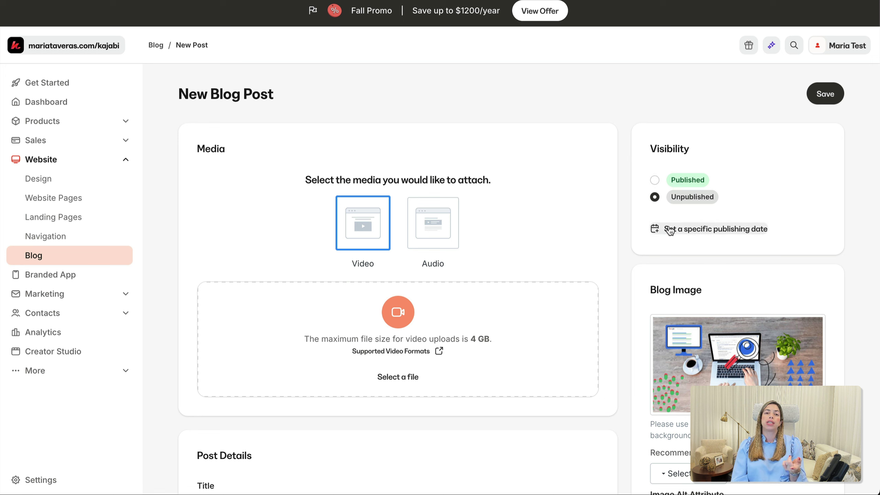
left_click(655, 180)
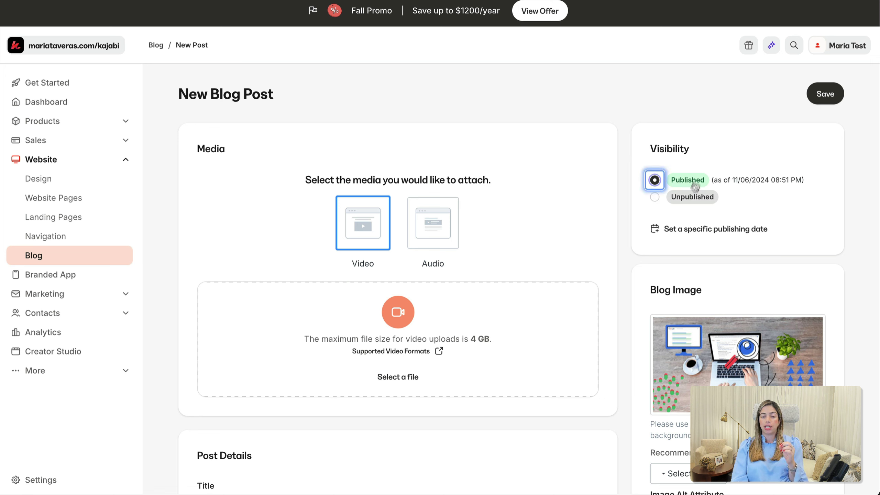
left_click(809, 99)
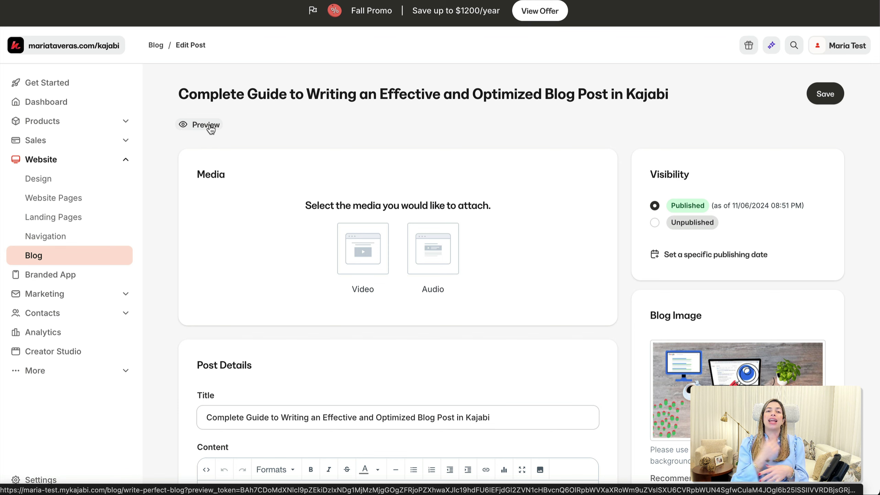
- Preview the post in a separate tab, review the article from its title to the conclusion, and close the preview
right_click(211, 128)
left_click(243, 131)
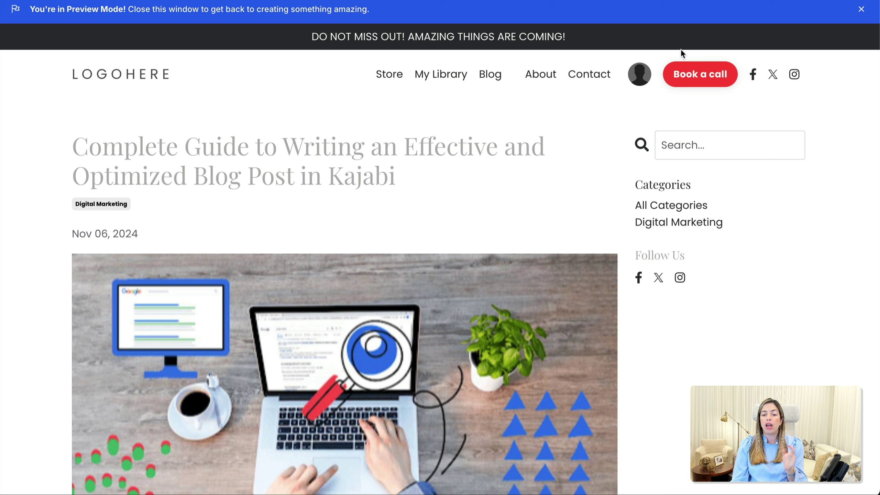
scroll(598, 144, "down", 10)
scroll(596, 141, "down", 20)
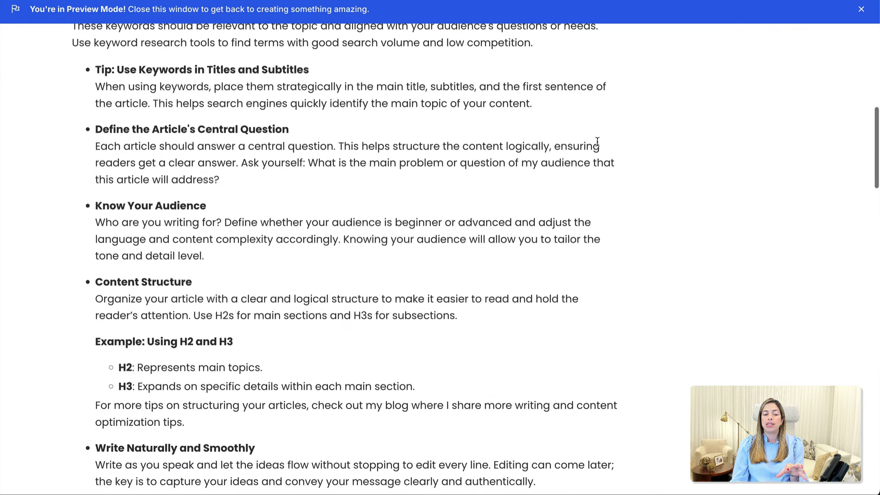
scroll(597, 140, "down", 15)
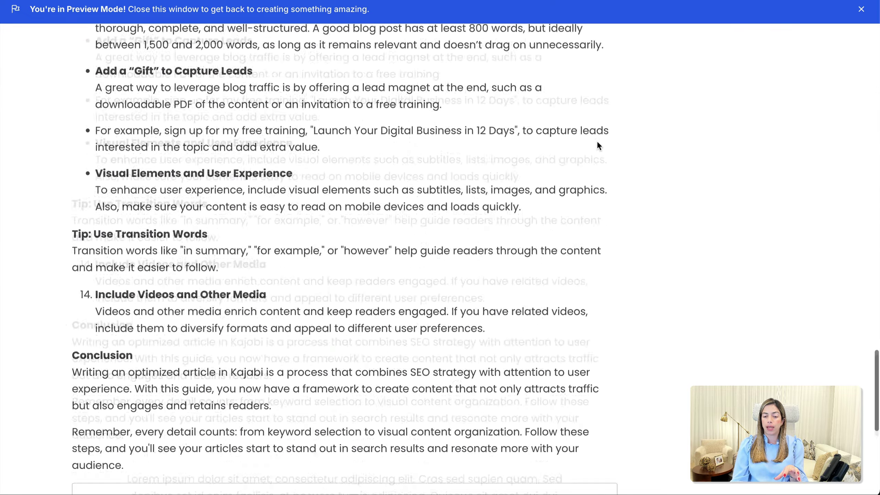
scroll(597, 140, "up", 20)
scroll(597, 140, "up", 10)
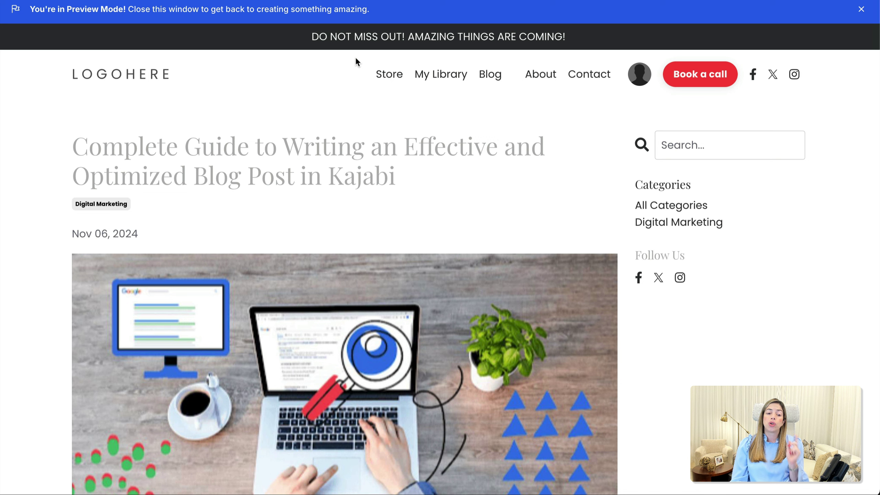
key("super+w")
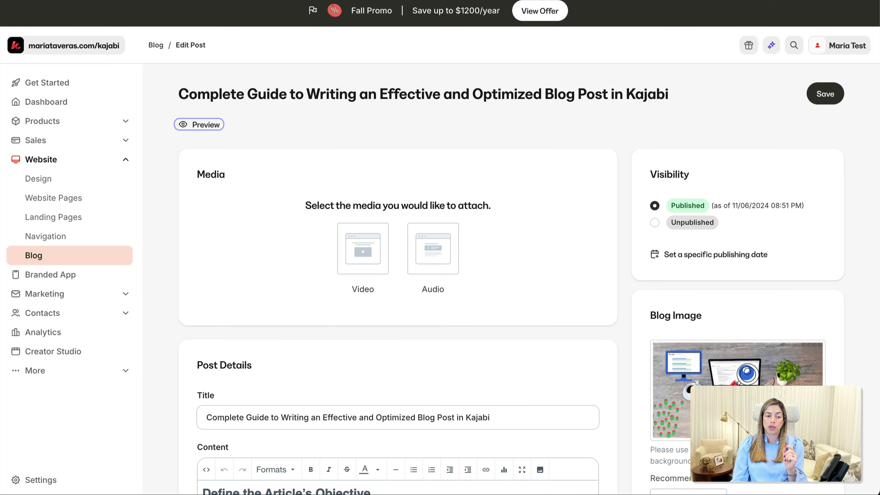
- Save the guide post again and start a second blog post titled "Test"
left_click(821, 93)
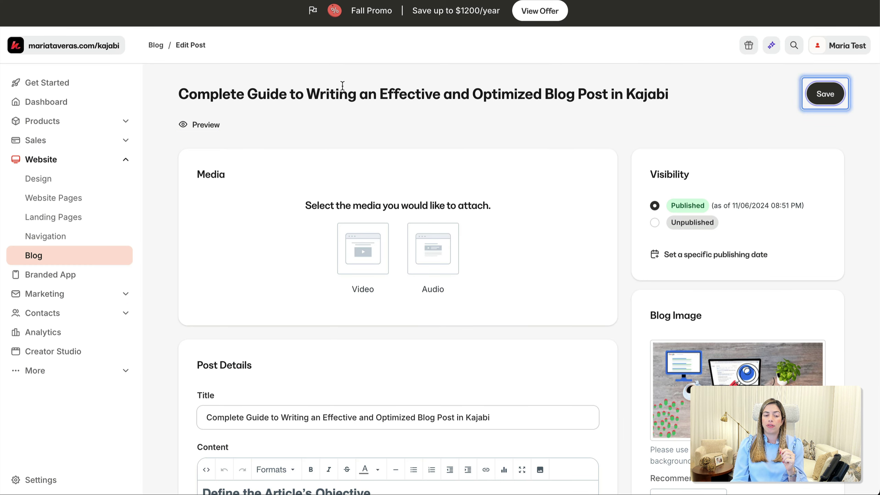
left_click(158, 45)
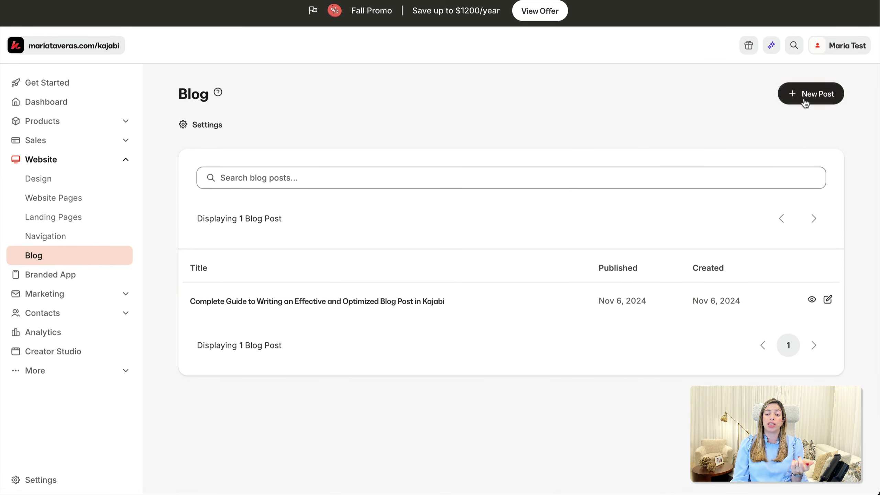
left_click(806, 100)
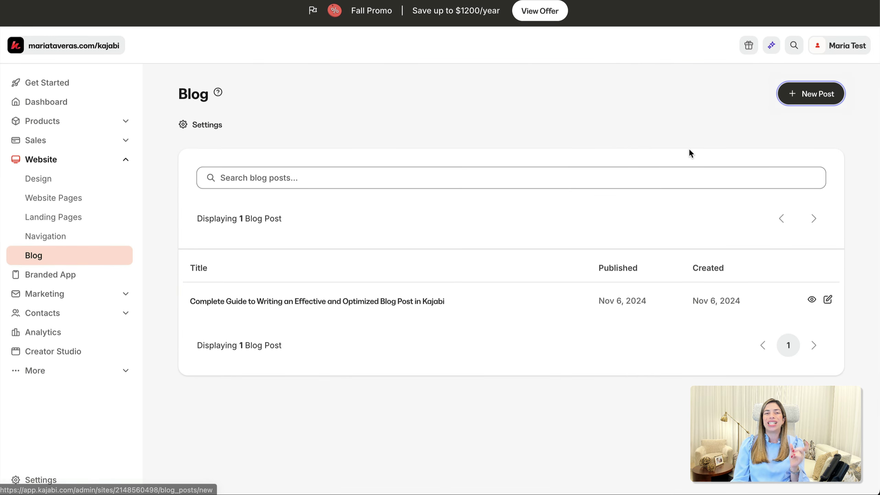
scroll(460, 208, "down", 5)
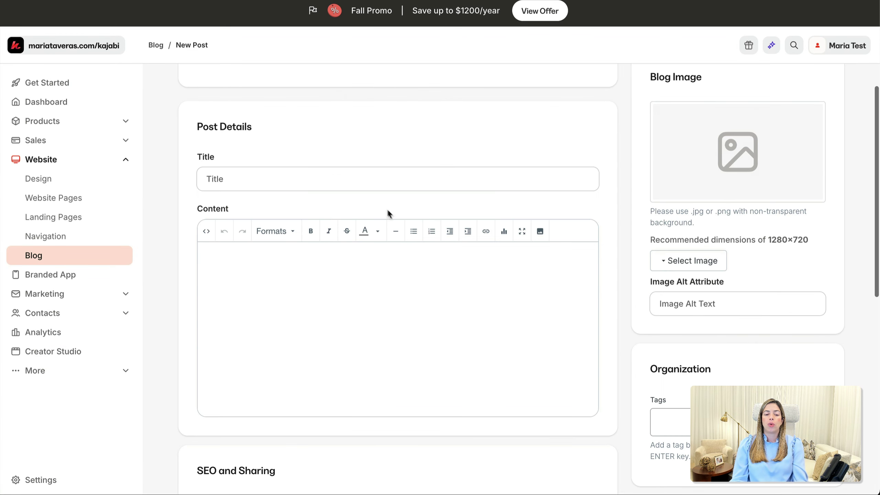
left_click(374, 178)
type("Test")
- Choose the yellow Digital Marketing picture from the recent files as the Test post's blog image
left_click(662, 259)
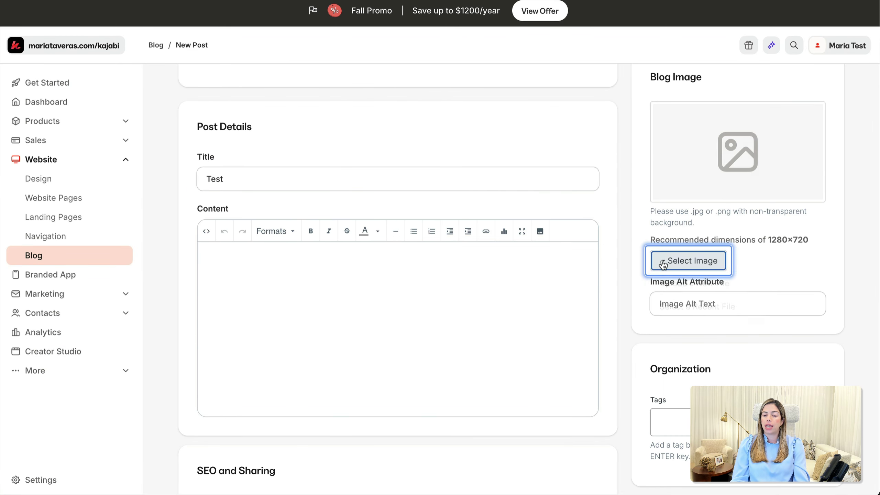
left_click(669, 306)
left_click(367, 163)
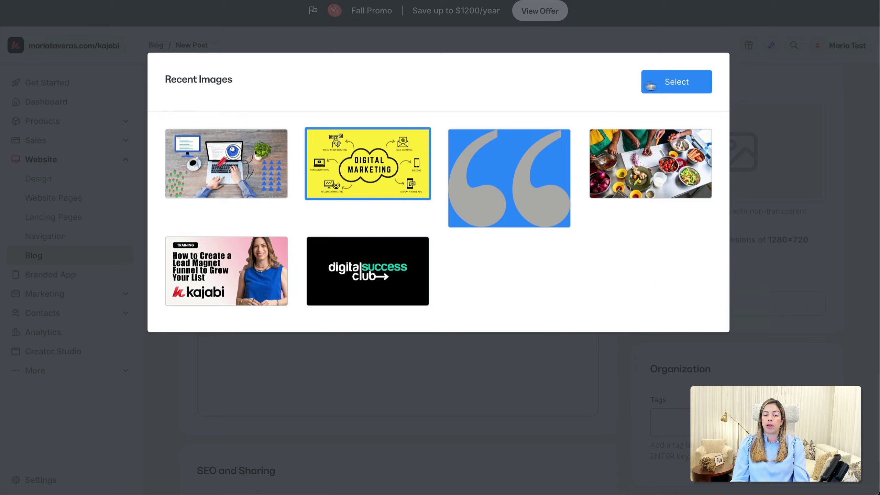
left_click(676, 81)
- Set the Test post's visibility to Published and save it
scroll(755, 264, "up", 2)
scroll(755, 264, "up", 4)
left_click(655, 179)
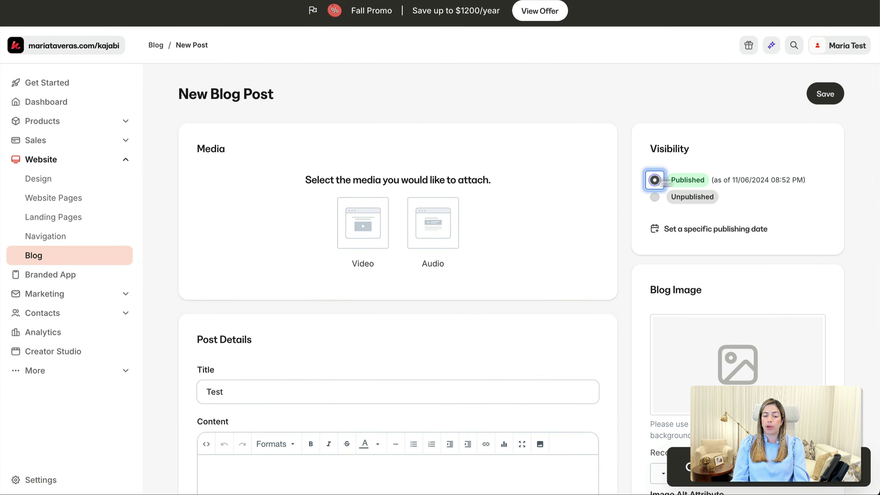
left_click(826, 97)
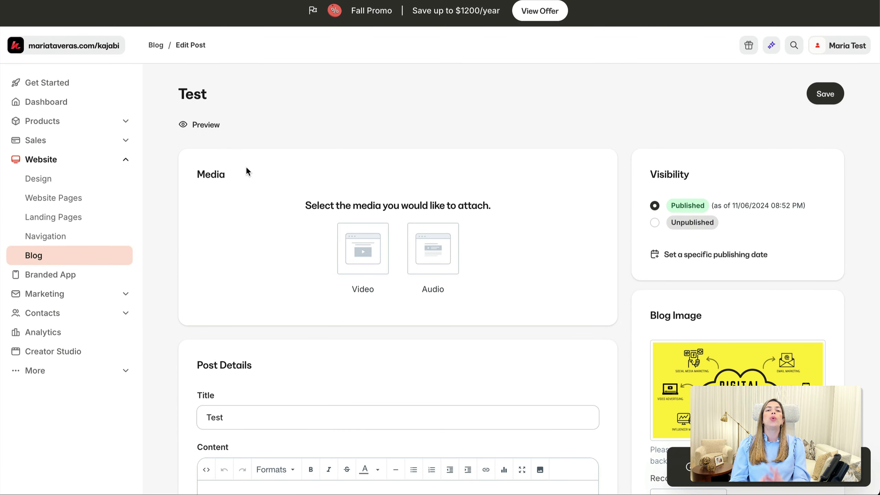
- Find the Blog page among the website pages and open it for customizing in the page editor
left_click(96, 210)
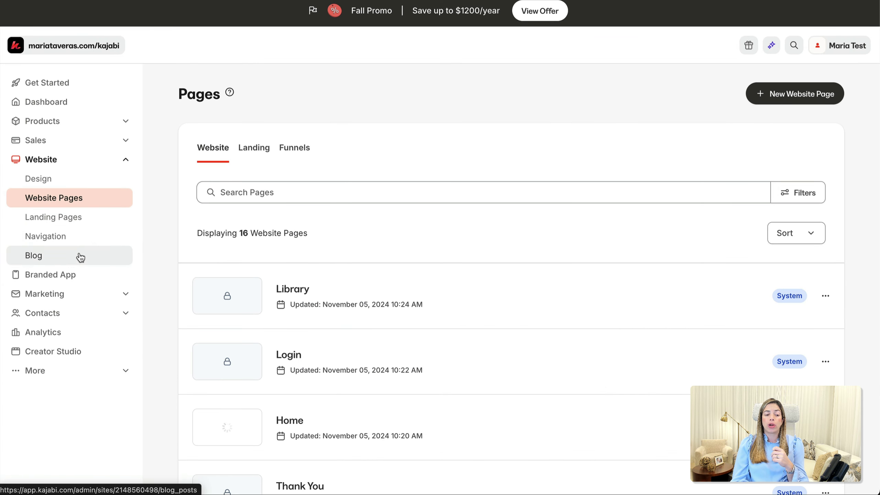
left_click(79, 257)
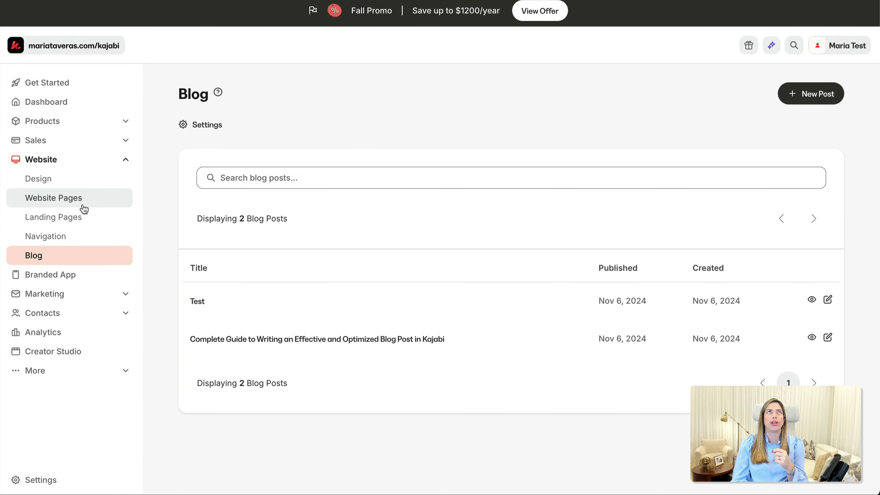
left_click(84, 206)
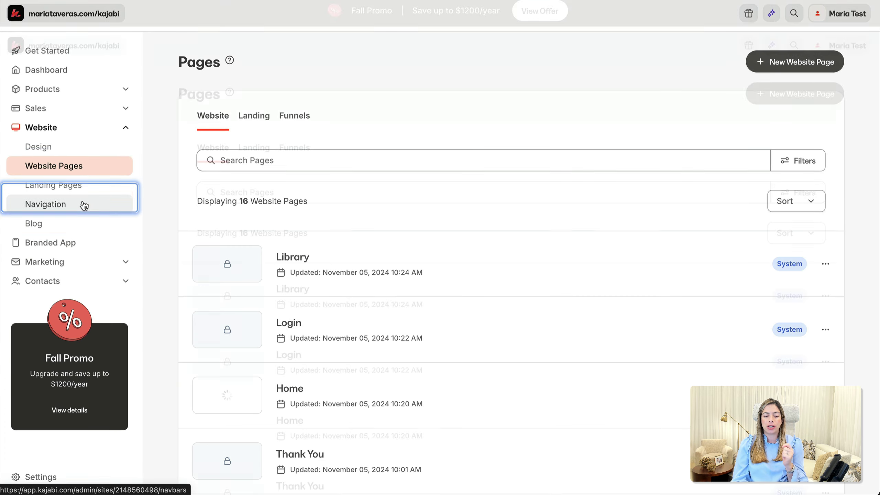
scroll(324, 275, "down", 4)
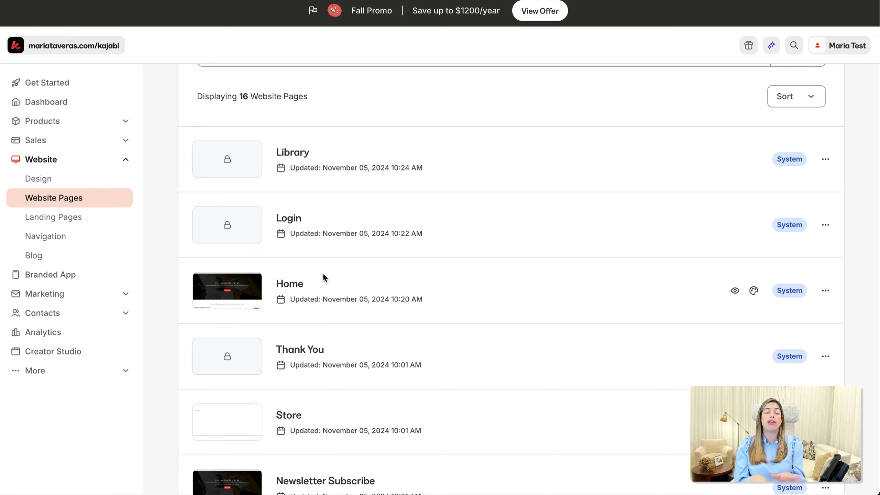
scroll(444, 299, "down", 15)
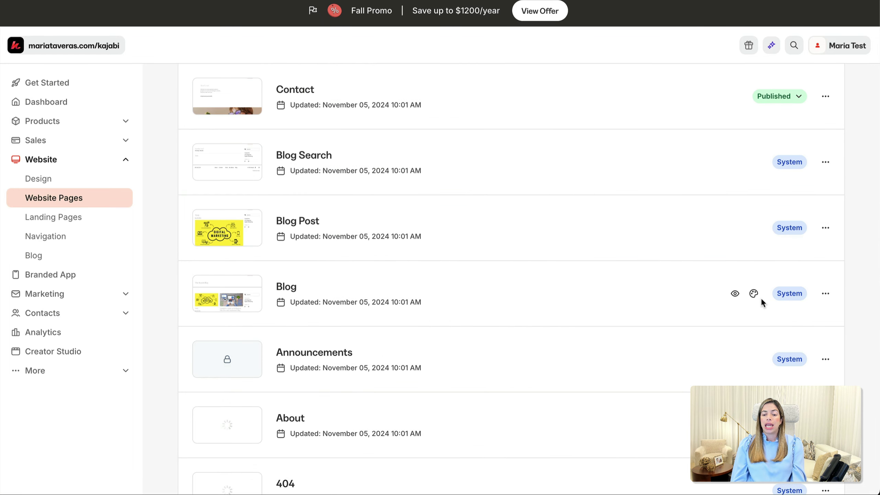
left_click(754, 295)
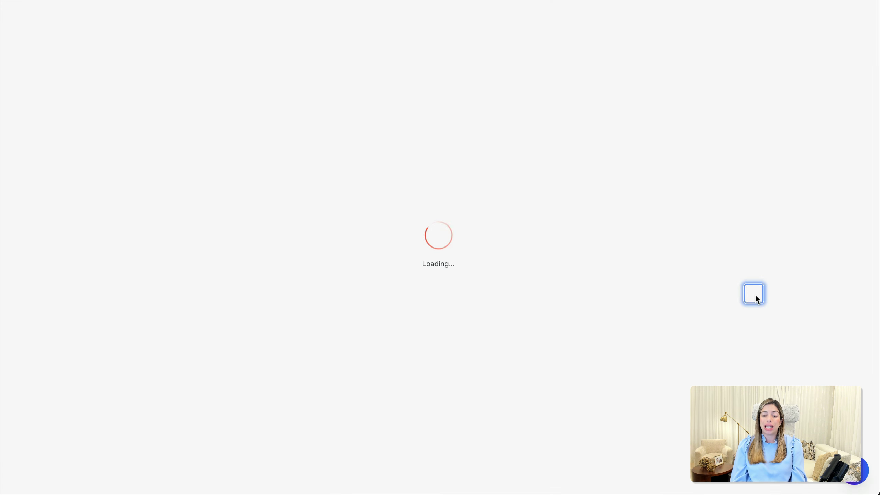
left_click(390, 10)
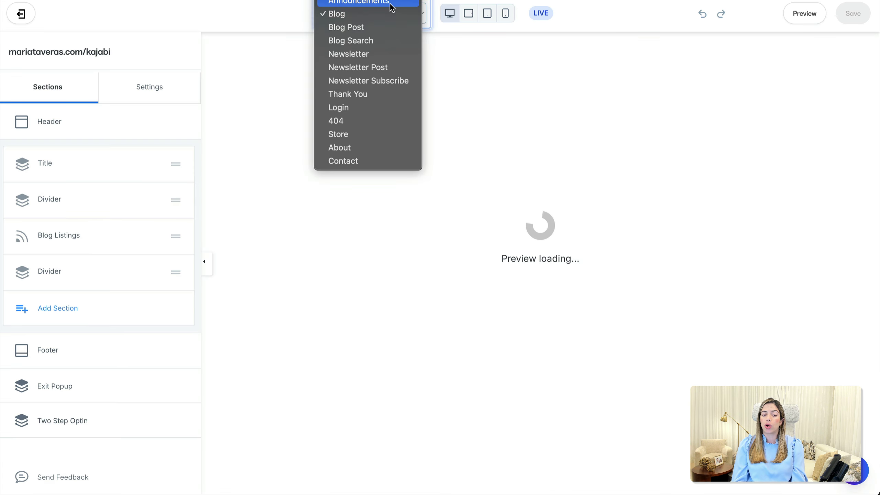
left_click(614, 19)
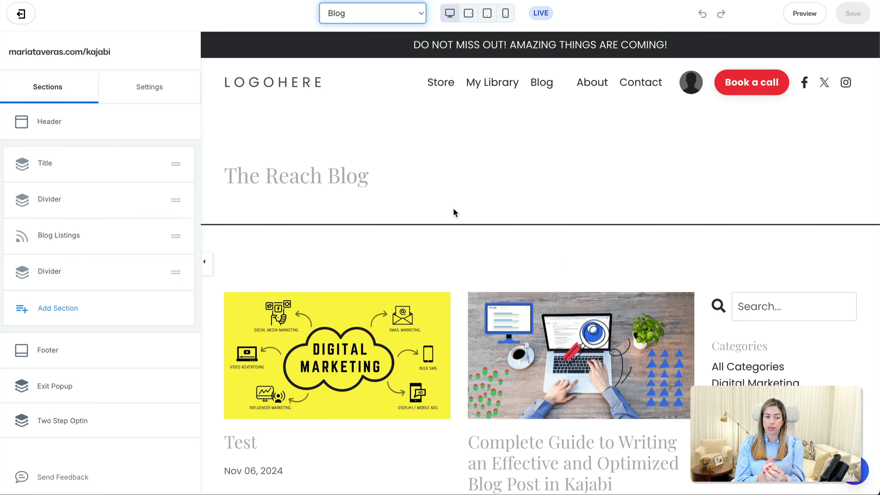
- Hide the Title section of the Blog page and show it again
left_click(153, 164)
left_click(152, 225)
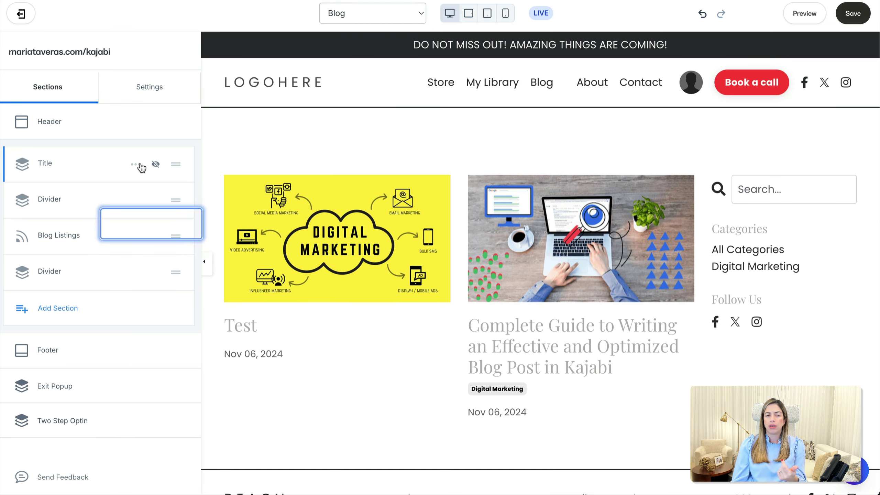
left_click(138, 164)
left_click(140, 224)
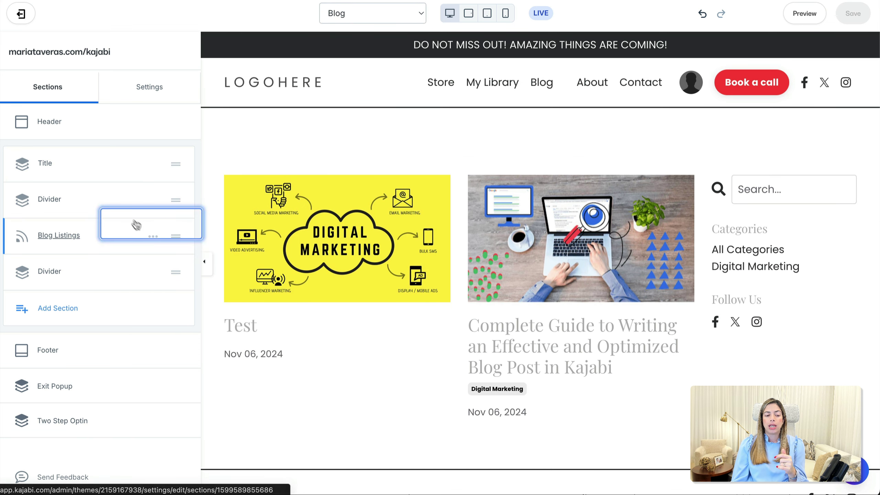
- Change the Blog page's heading to "The Digital Path" and open the Blog Listings section's settings
left_click_drag(265, 175, 383, 178)
type("Digital Path")
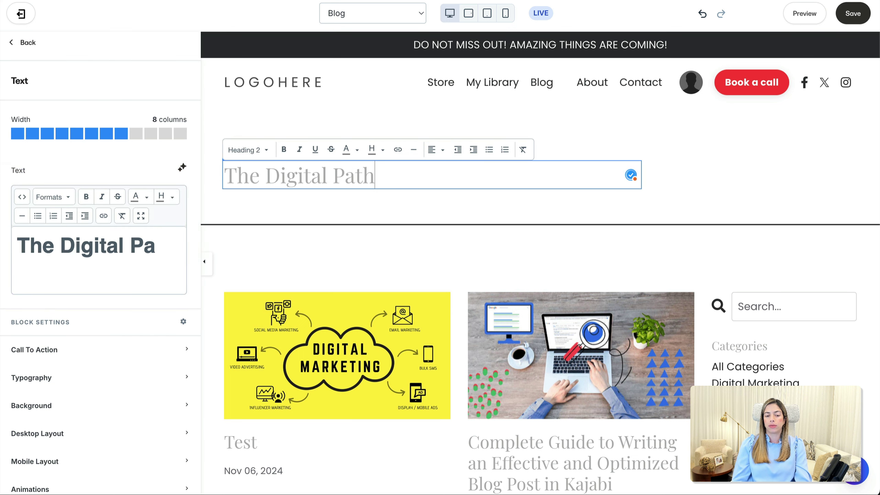
left_click(34, 43)
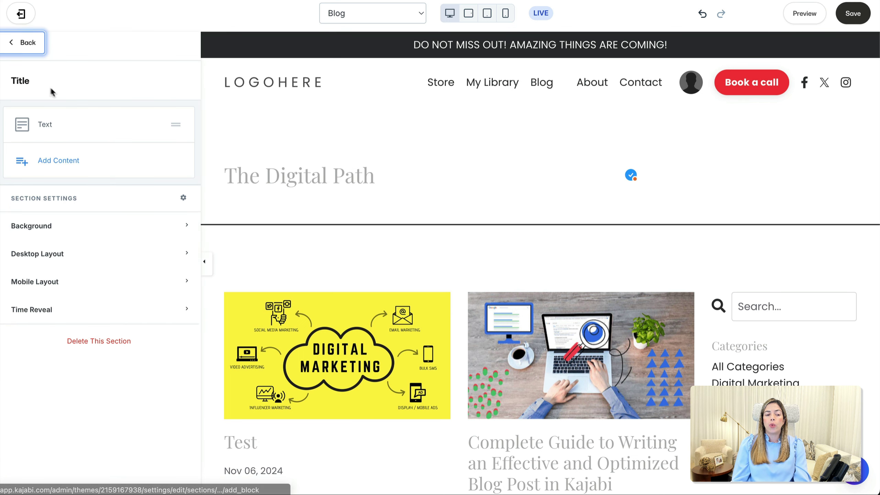
left_click(28, 44)
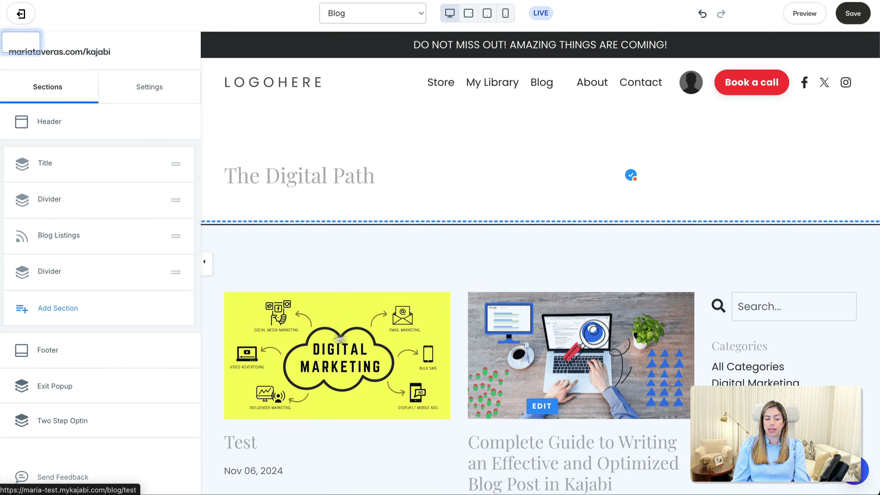
left_click(74, 238)
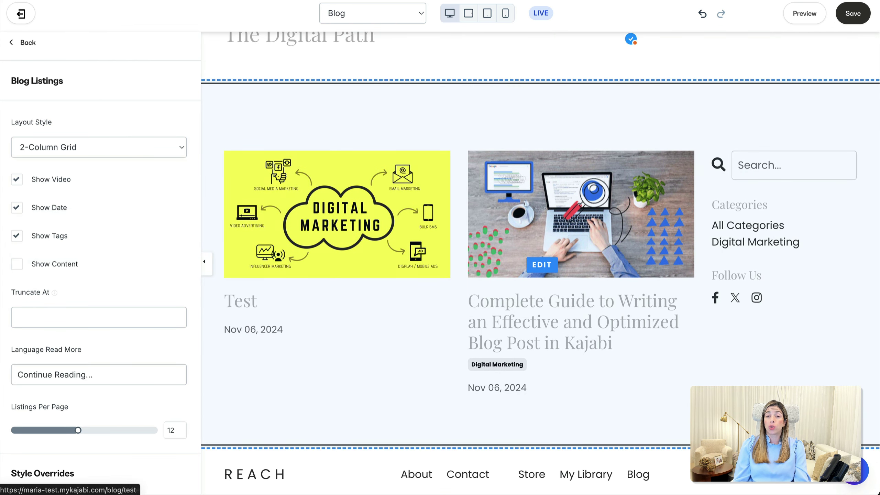
- Try the List, 3-Column Grid, Media on Left and Media on Right layouts for the blog listings, and return to 2-Column Grid
left_click(125, 140)
left_click(113, 133)
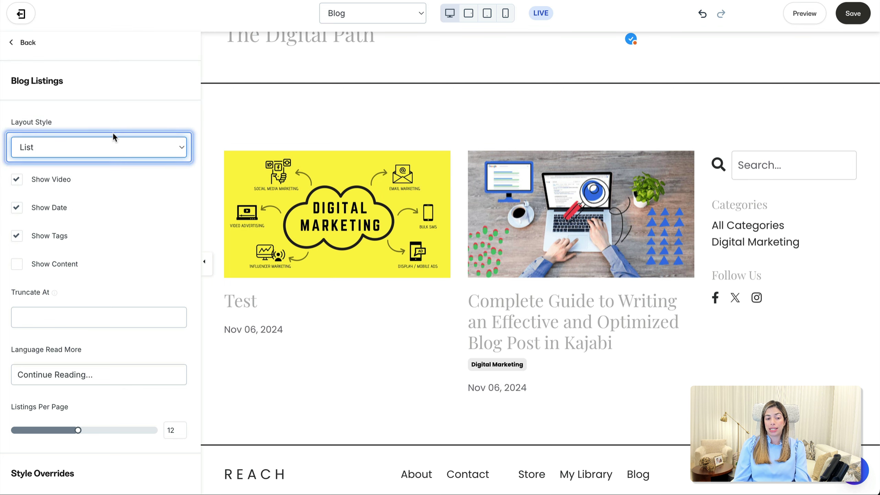
left_click(112, 142)
left_click(110, 173)
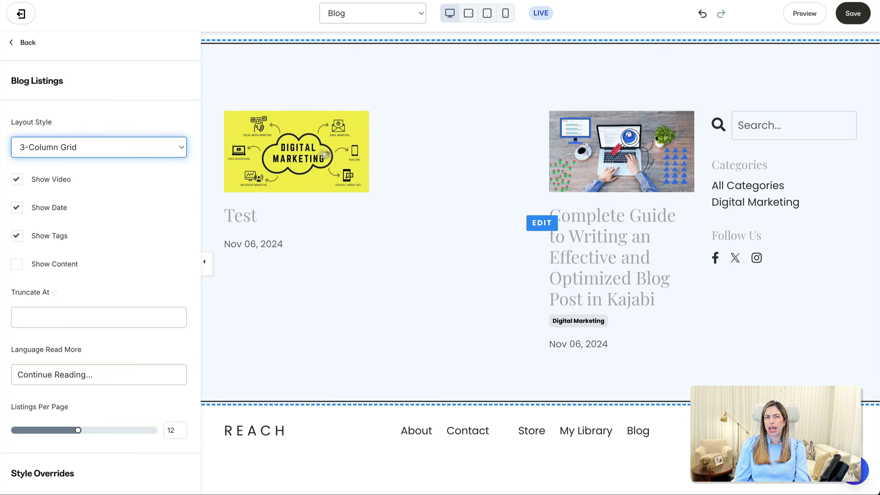
left_click(114, 147)
left_click(112, 162)
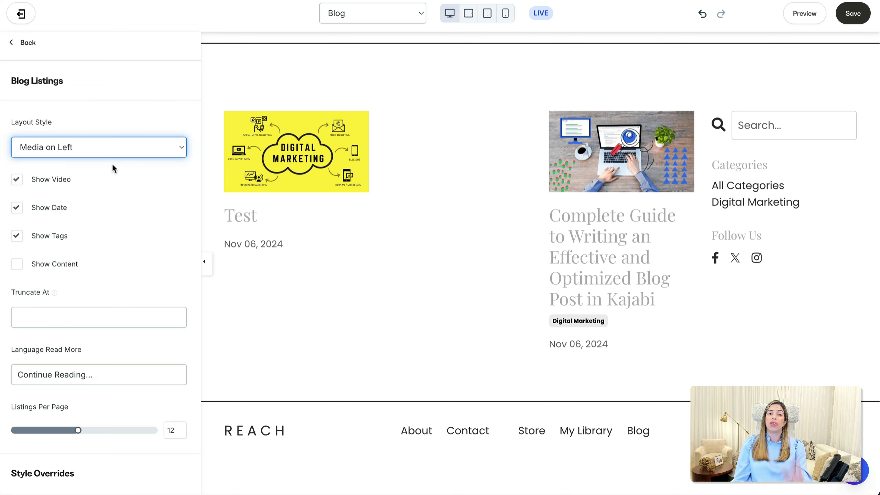
left_click(106, 148)
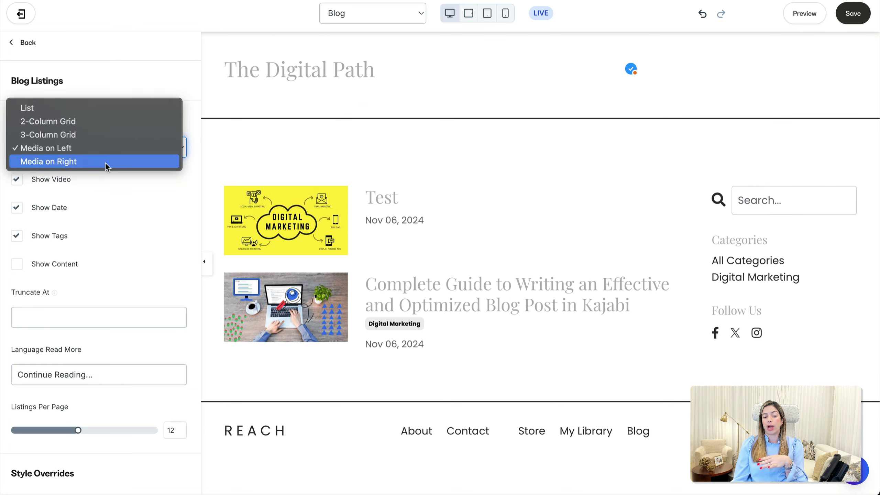
left_click(106, 163)
left_click(108, 150)
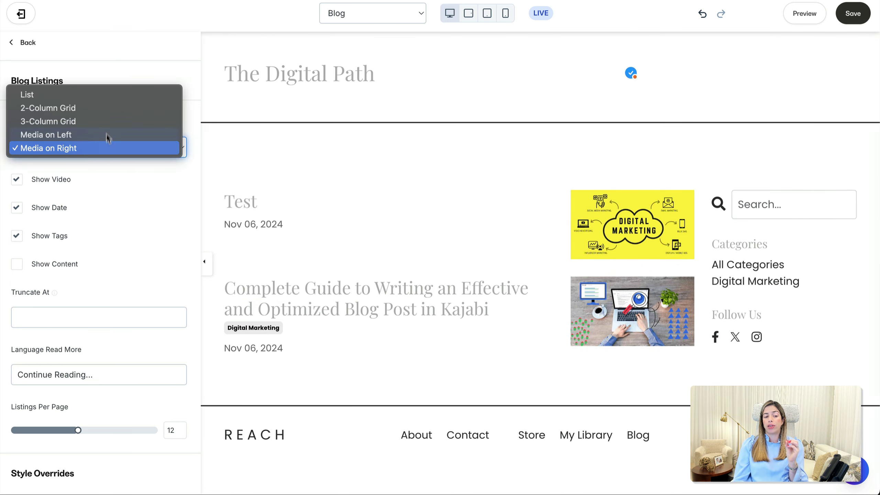
left_click(107, 114)
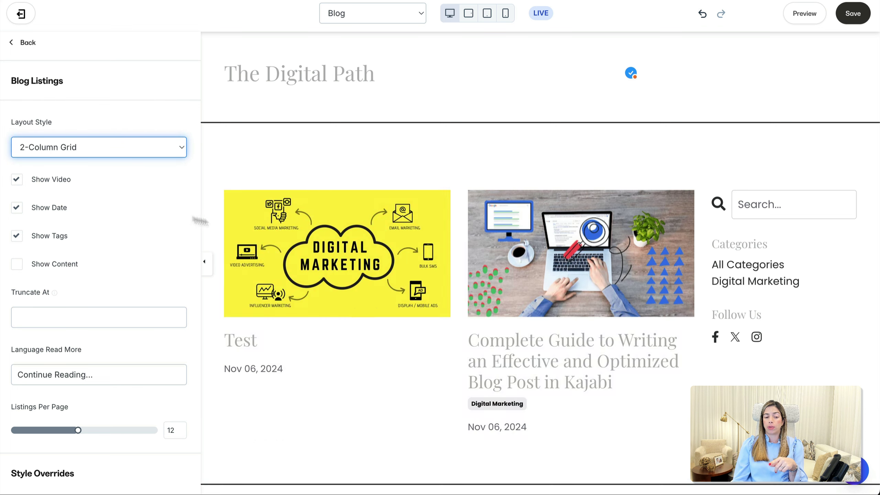
- Turn off Show Video and Show Date for the blog listings, toggle Show Tags off and on, and turn on Show Content
left_click(20, 183)
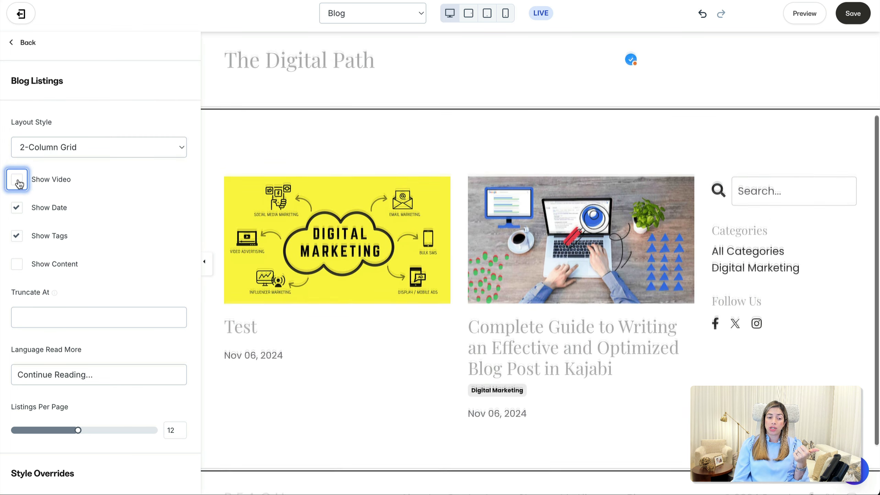
left_click(18, 210)
left_click(17, 208)
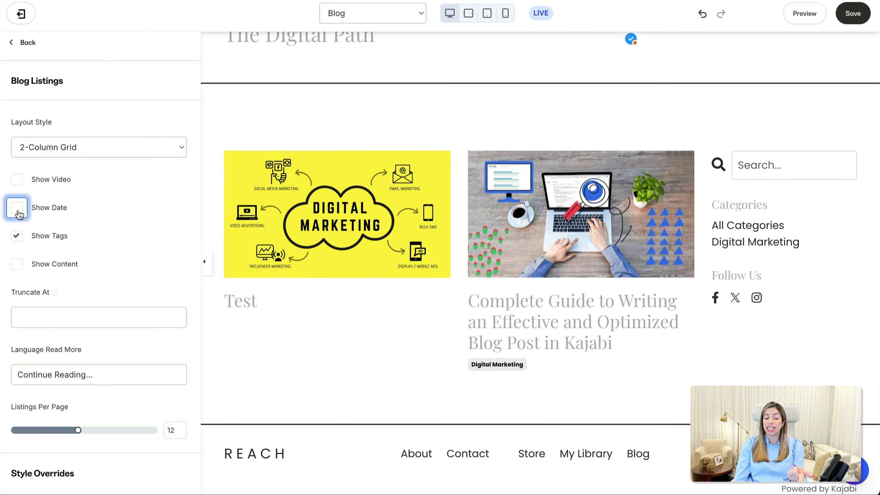
left_click(16, 236)
left_click(16, 235)
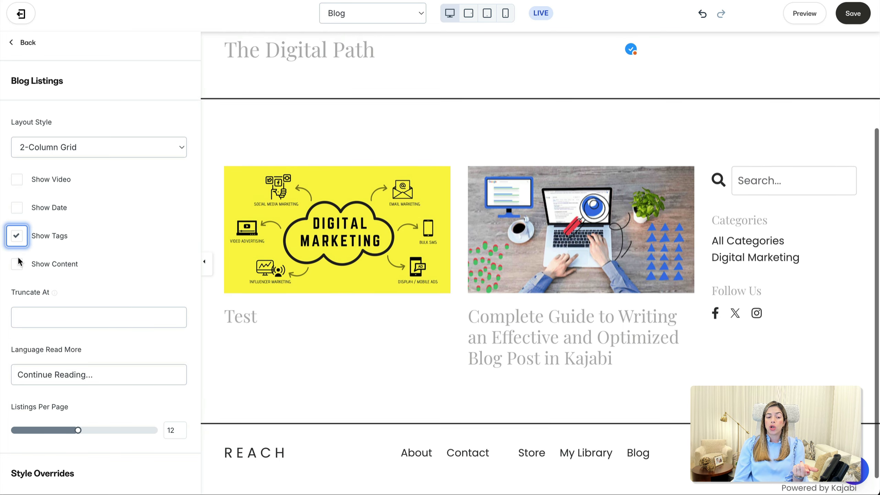
left_click(70, 266)
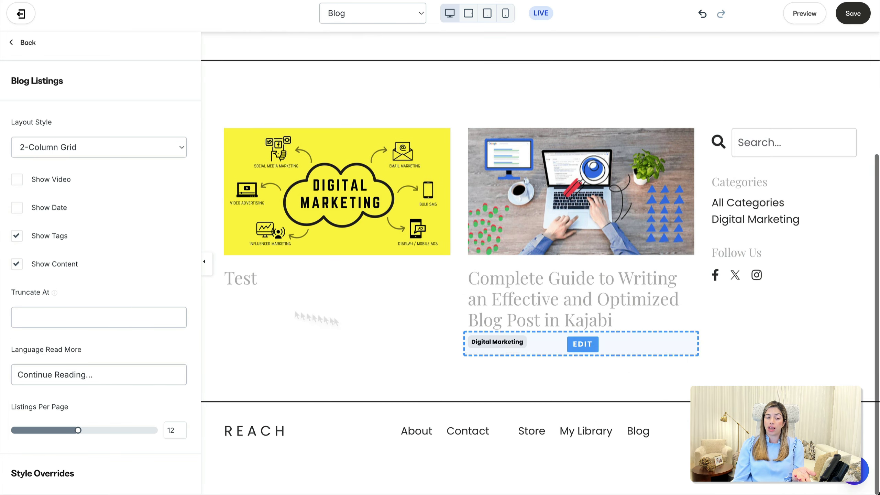
- Truncate the post content in the blog listings at 130
left_click(121, 314)
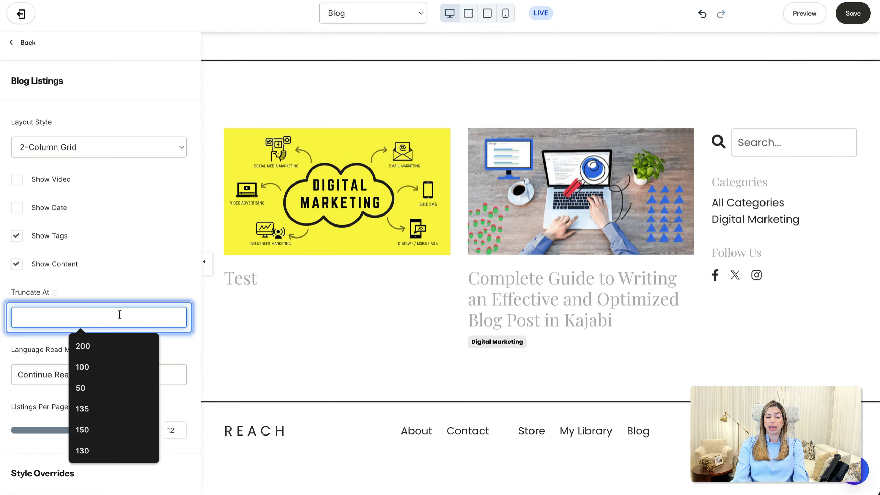
type("130")
key("Tab")
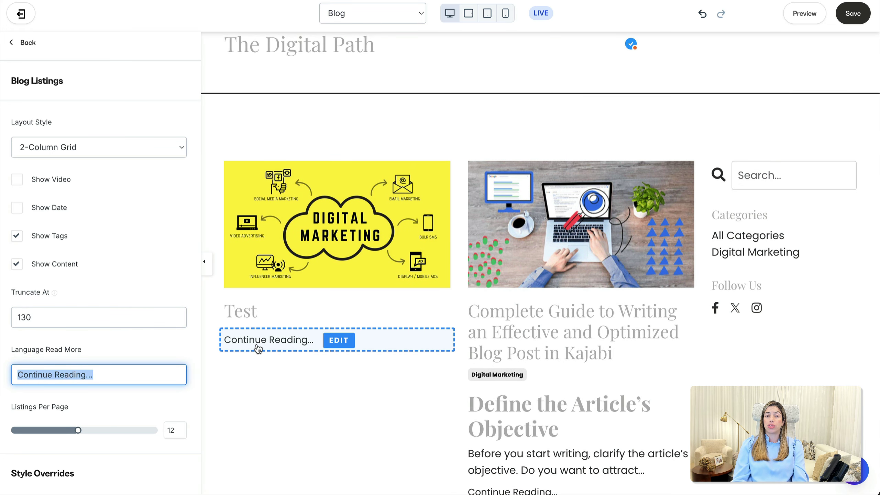
- Override the blog listings' tag styling with a black tag background and white tag text
scroll(126, 350, "down", 7)
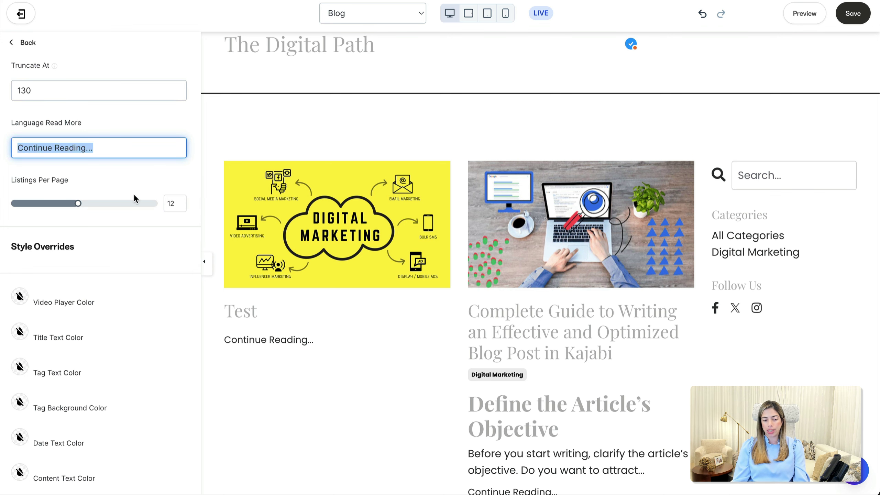
scroll(147, 256, "down", 3)
scroll(446, 321, "down", 3)
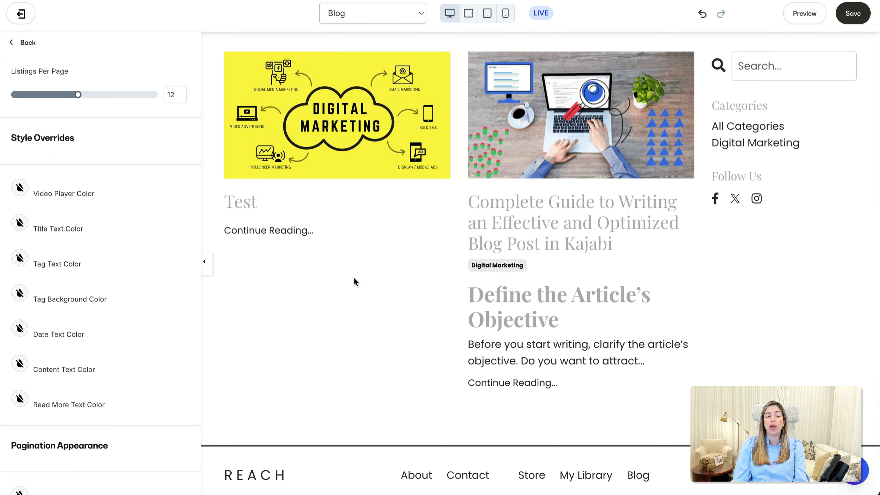
left_click(25, 294)
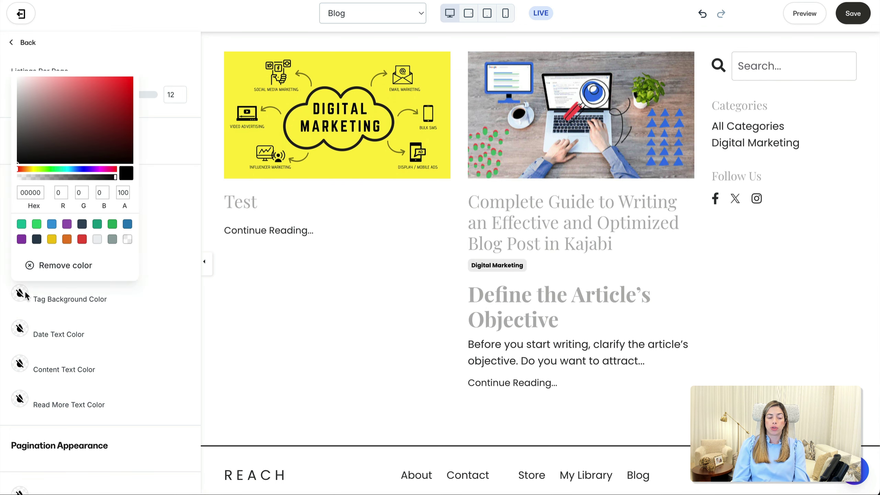
left_click(38, 293)
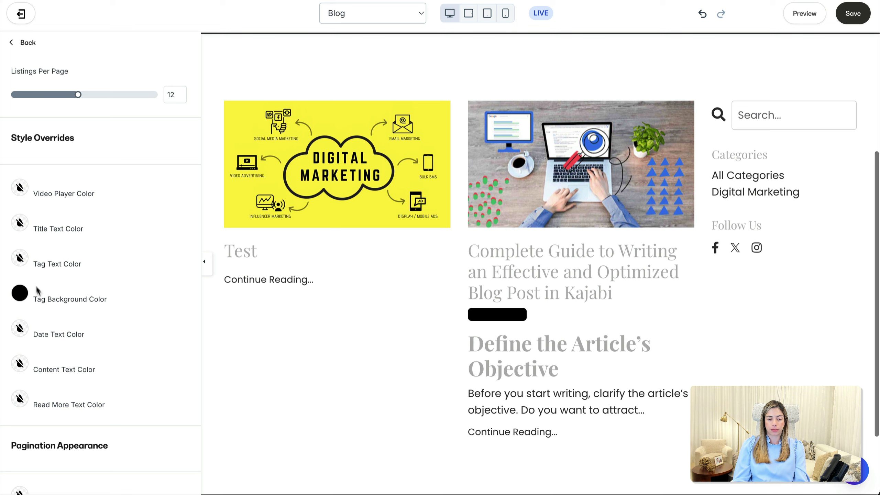
left_click(27, 265)
left_click_drag(48, 298, 17, 274)
left_click(153, 250)
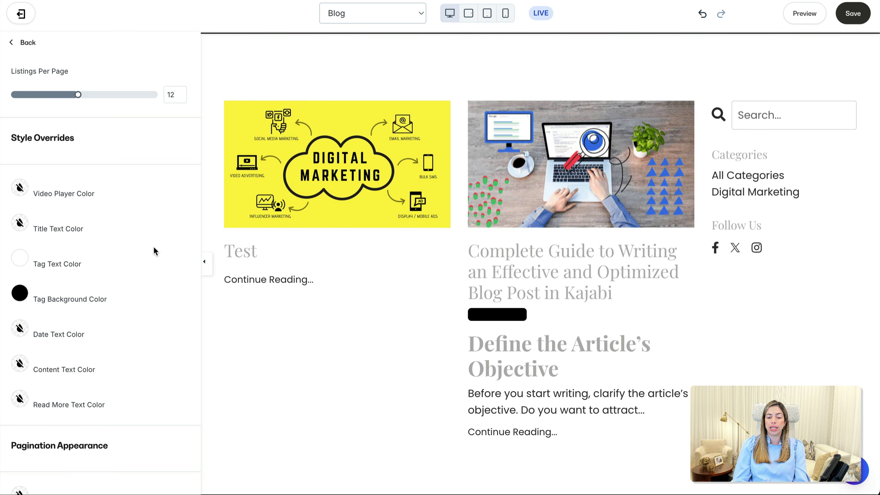
- Switch to the example cooking blog, examine its post grid and page numbering, and open its Recipes By Category list
scroll(151, 336, "down", 9)
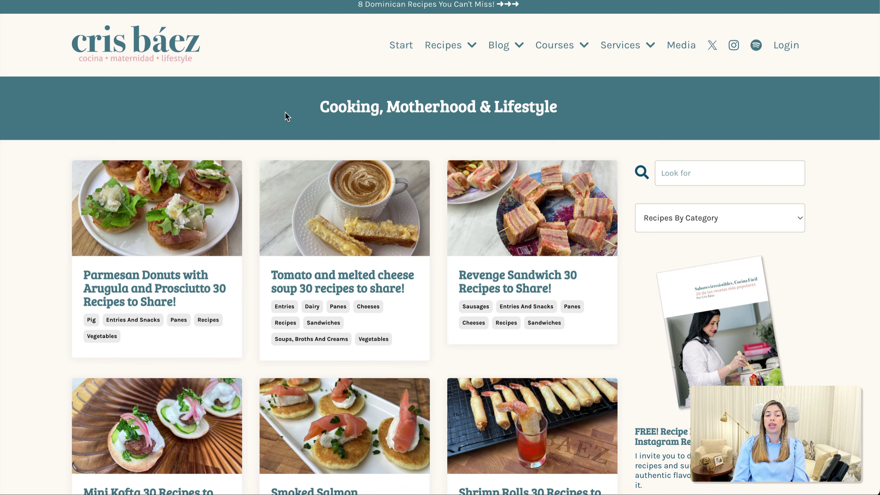
scroll(285, 112, "down", 10)
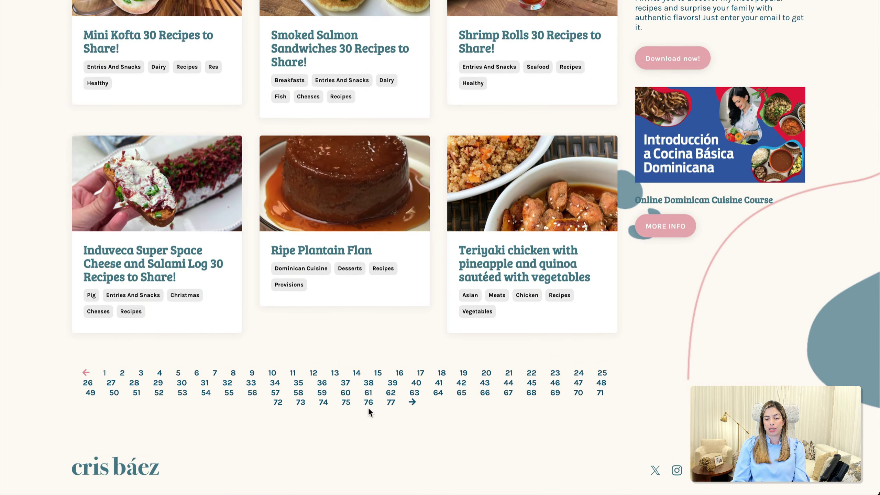
scroll(368, 408, "up", 10)
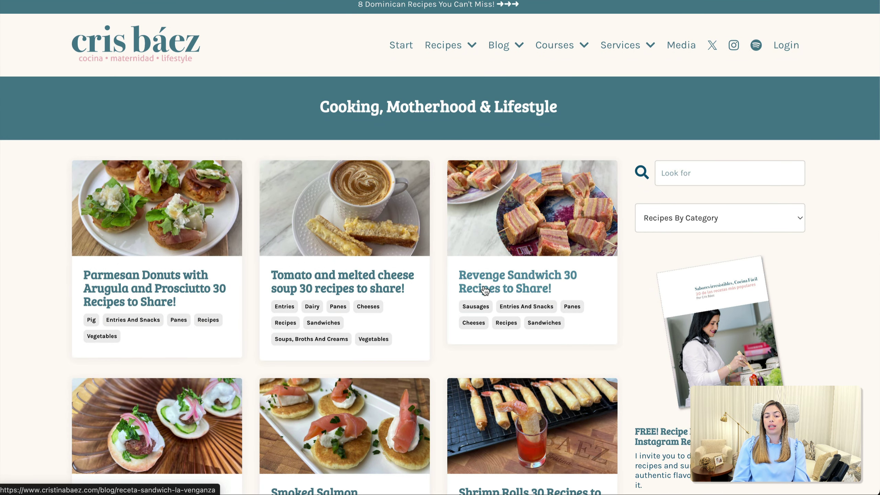
left_click(676, 219)
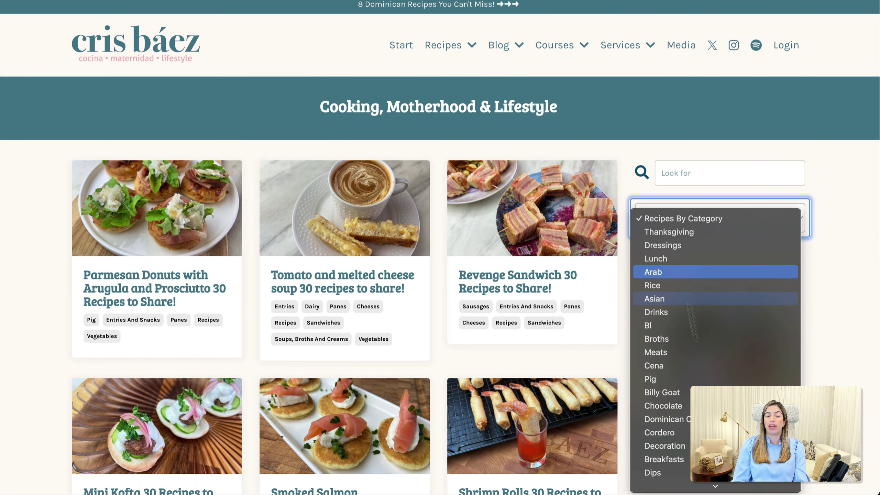
- Switch back to the Kajabi Blog page editor and add a Recent Posts block to the blog listings' sidebar
left_click(820, 248)
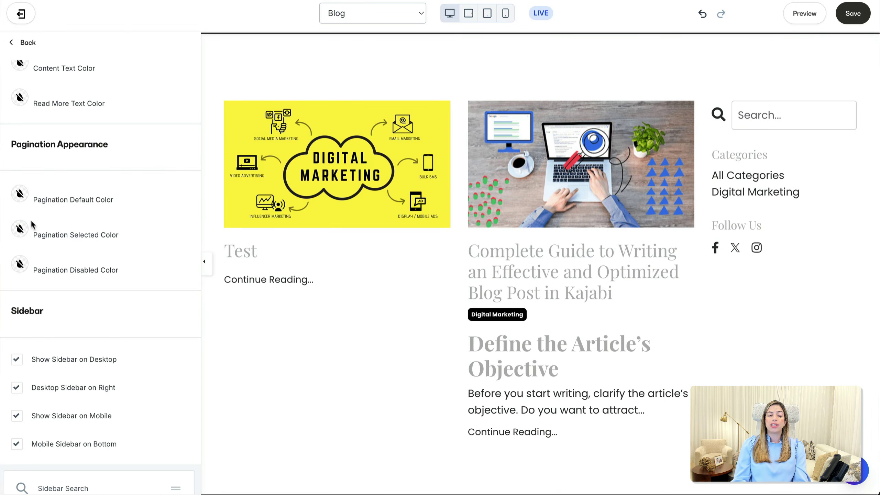
scroll(57, 256, "down", 6)
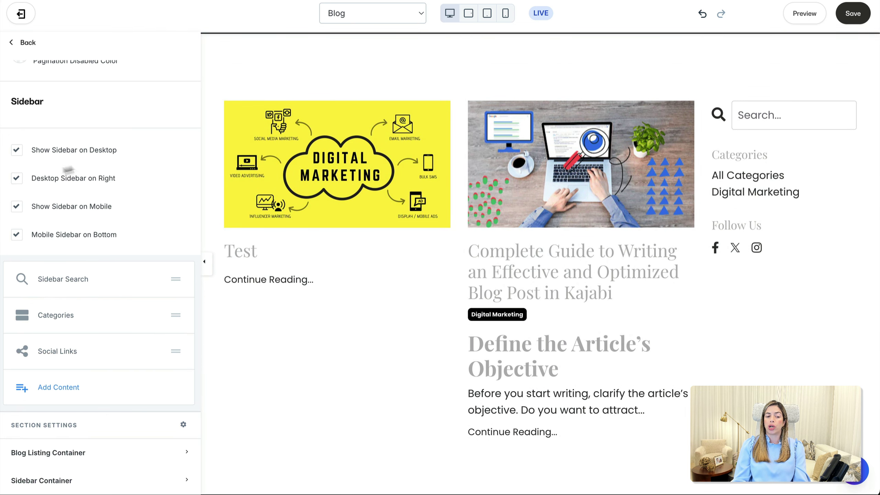
left_click(15, 182)
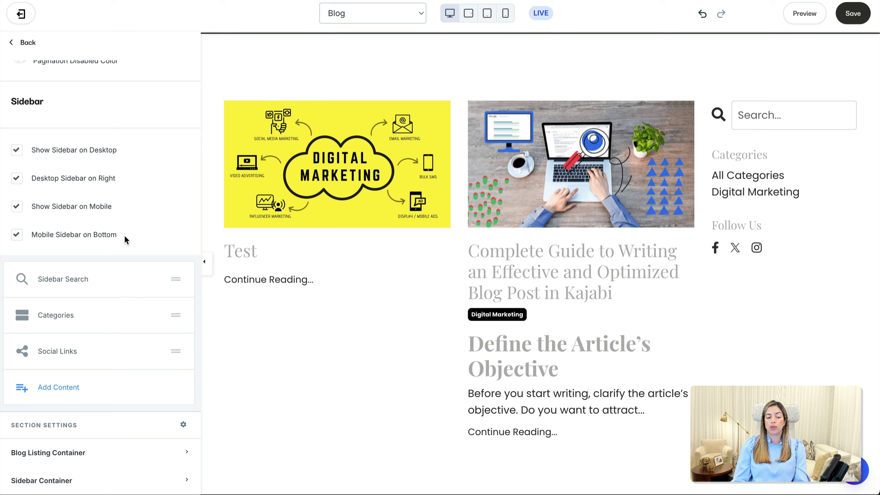
scroll(124, 240, "down", 3)
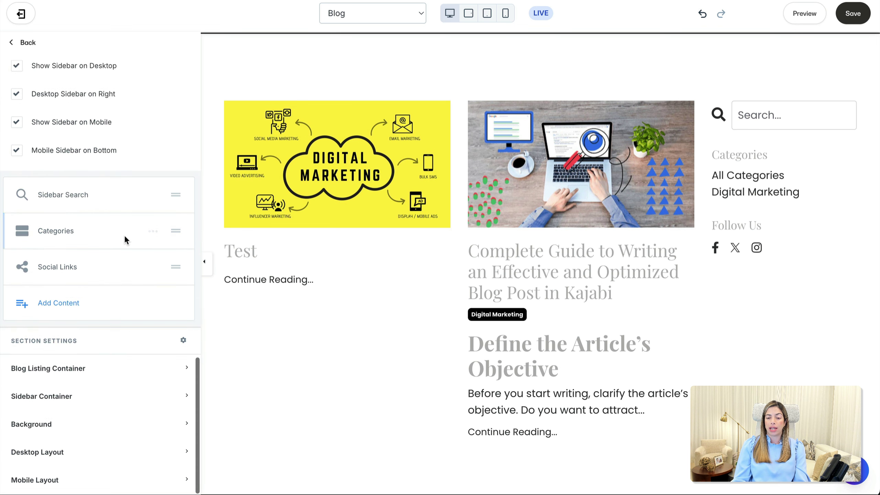
left_click(88, 295)
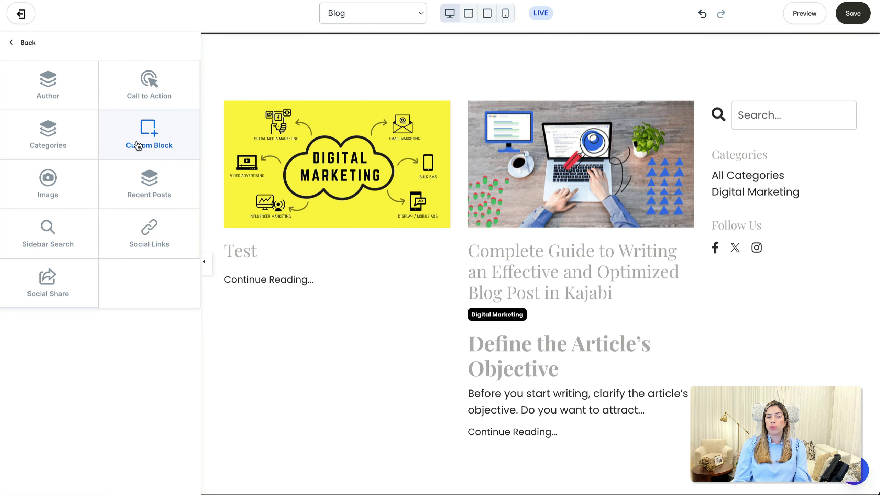
left_click(133, 190)
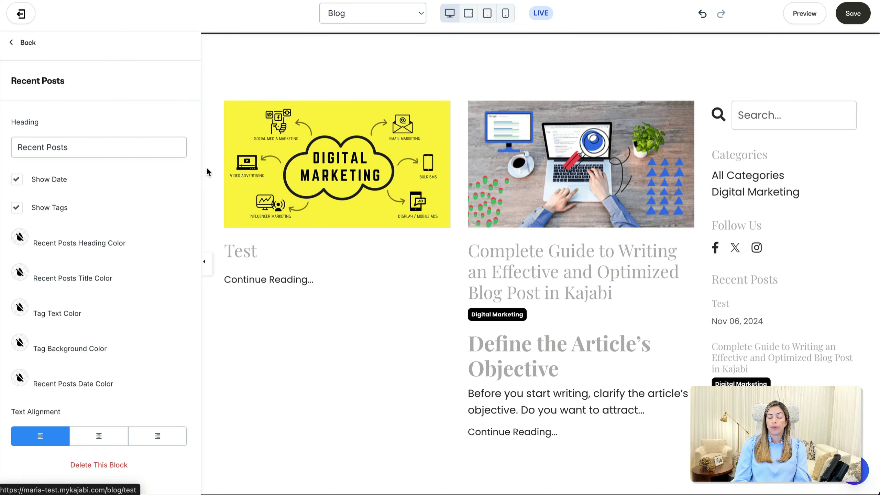
- Add a Social Share block to the blog listings' sidebar and review its button options
left_click(33, 46)
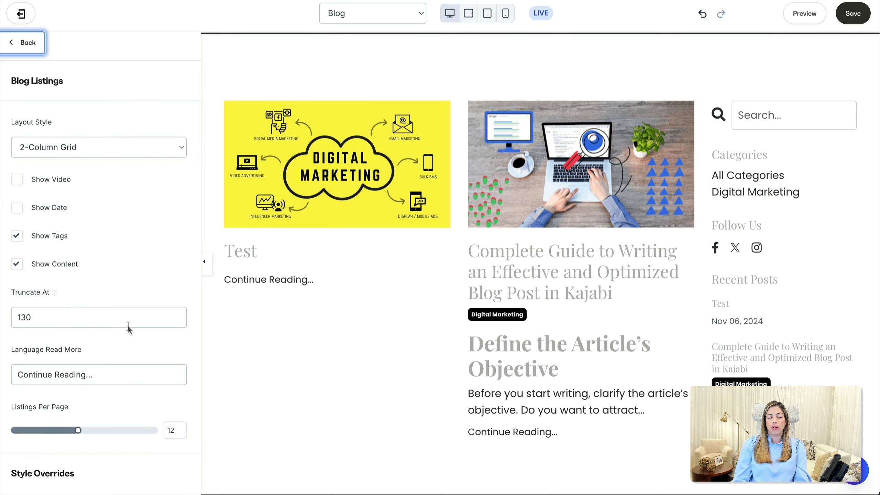
scroll(119, 287, "down", 10)
left_click(74, 305)
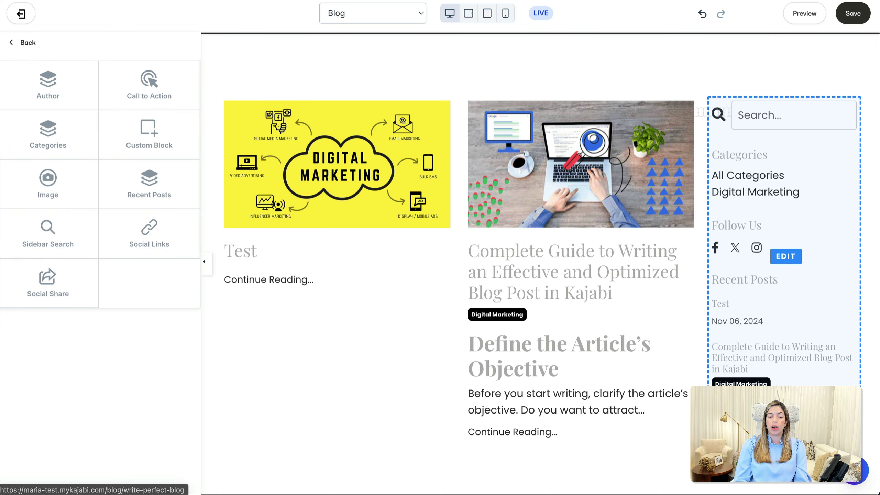
left_click(65, 284)
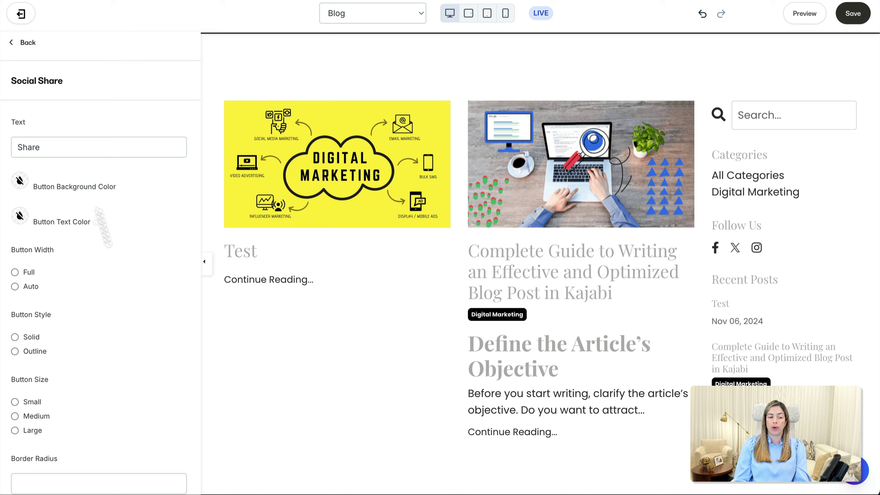
scroll(110, 327, "down", 2)
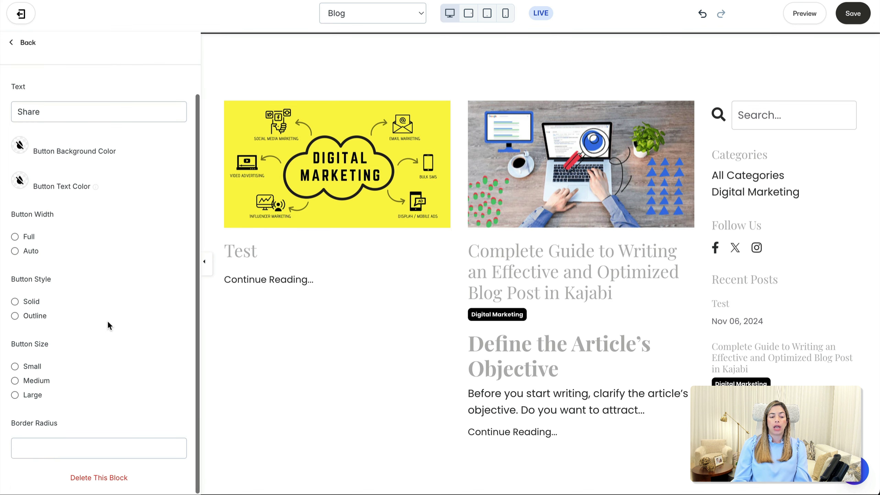
left_click(19, 50)
- Put the blog listings in a container with a solid border and a border width of 2
scroll(118, 262, "down", 10)
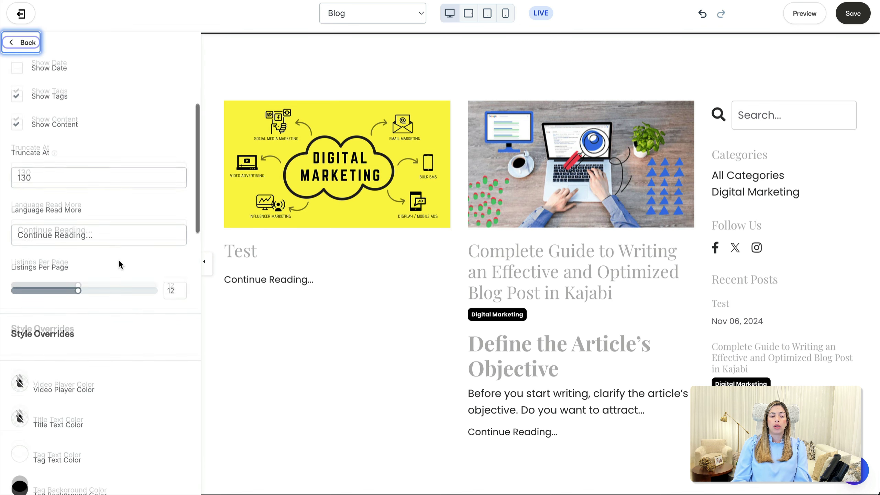
scroll(119, 260, "down", 10)
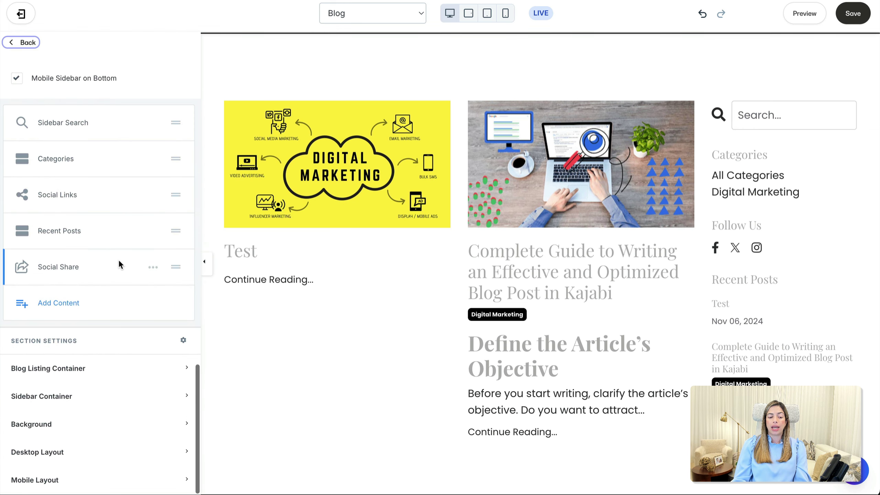
left_click(108, 366)
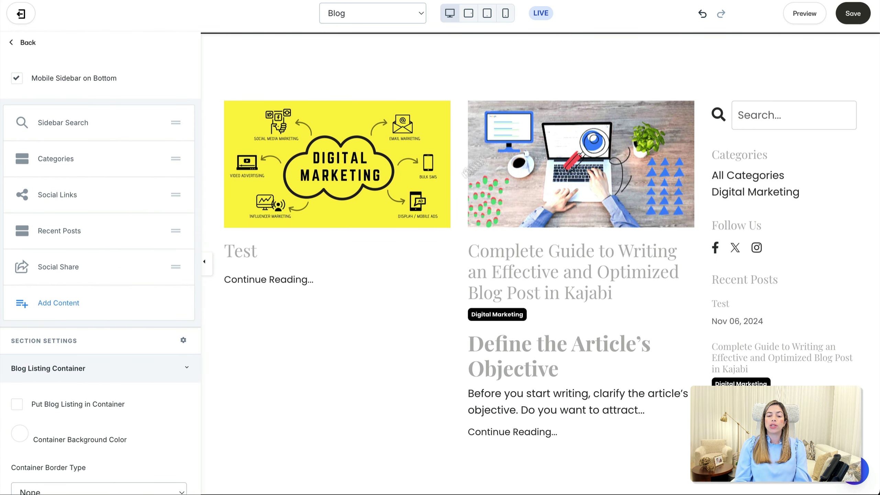
left_click(16, 405)
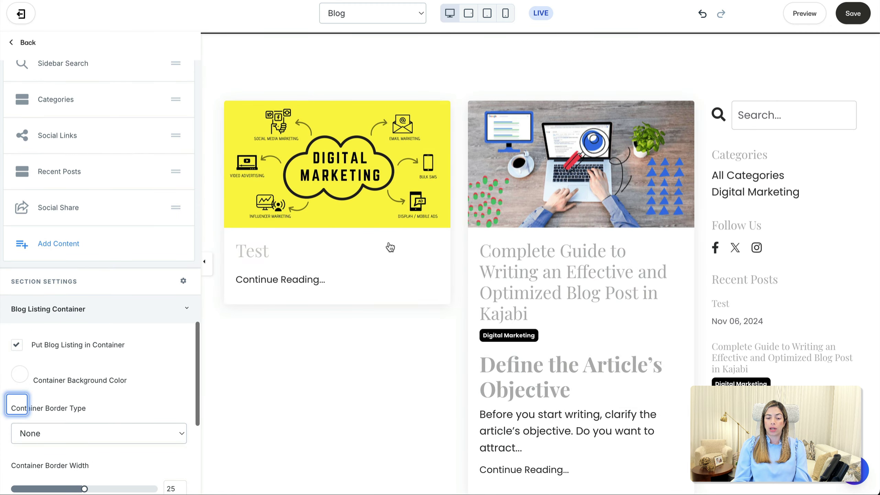
scroll(104, 346, "down", 3)
left_click(115, 342)
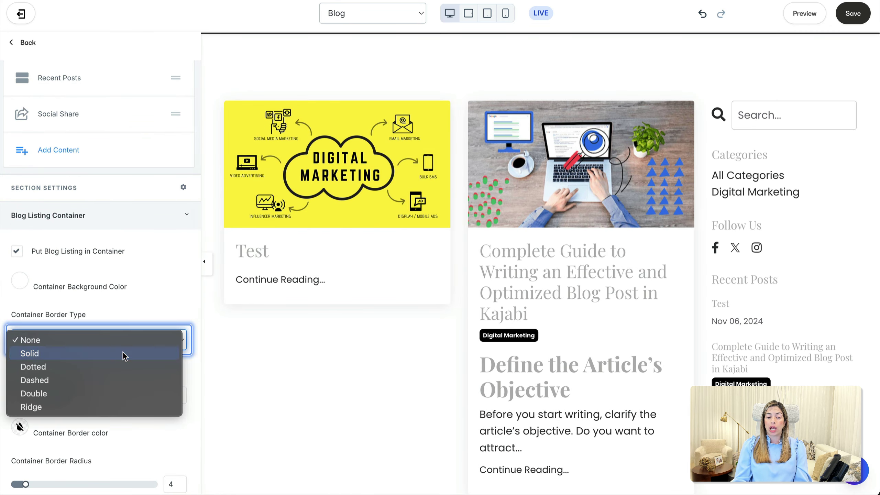
left_click(124, 354)
double_click(173, 395)
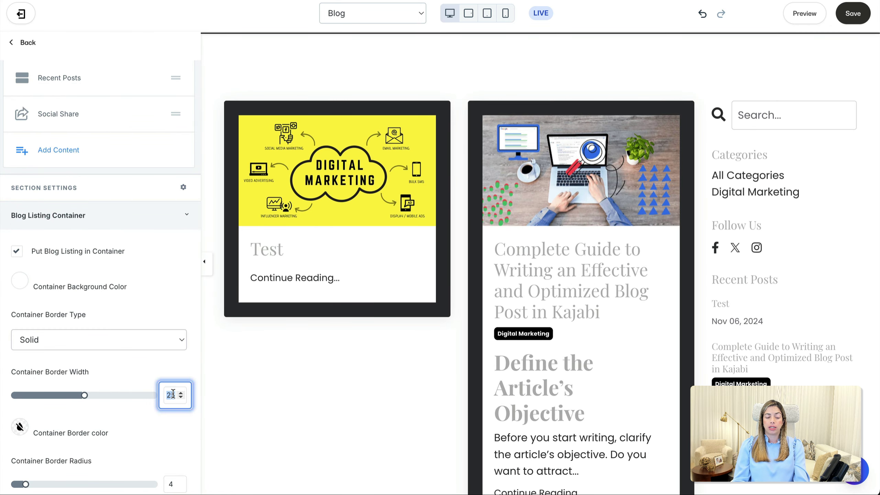
type("2")
key("Tab")
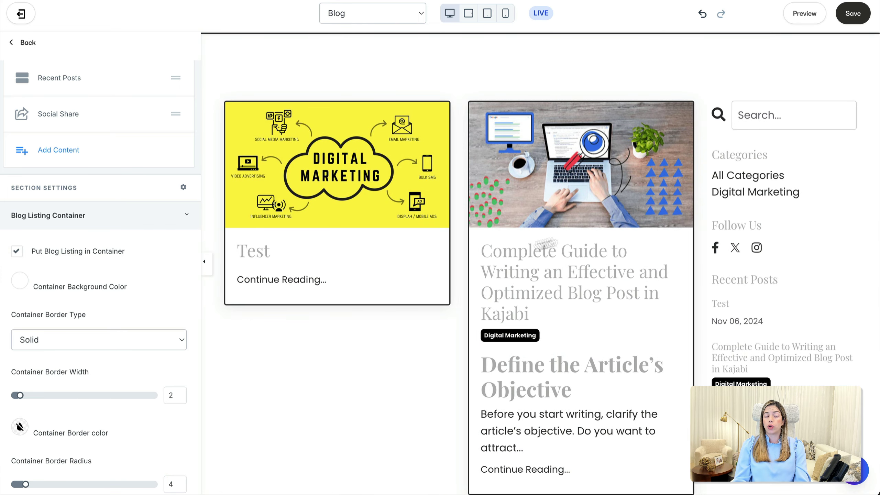
- Put the sidebar in a container with a solid border and a border width of 2, and save the page
scroll(85, 403, "down", 5)
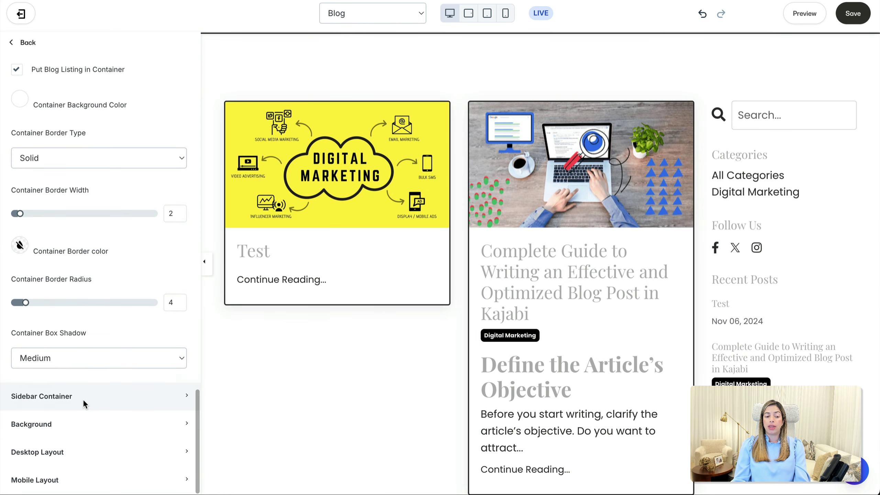
left_click(85, 404)
scroll(117, 421, "down", 2)
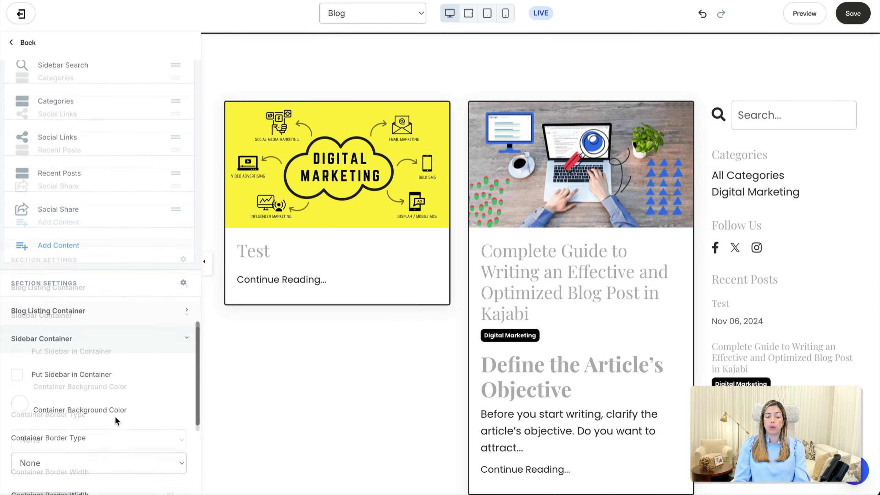
scroll(118, 421, "down", 3)
left_click(16, 244)
left_click(87, 333)
left_click(86, 346)
double_click(176, 390)
type("2")
key("Tab")
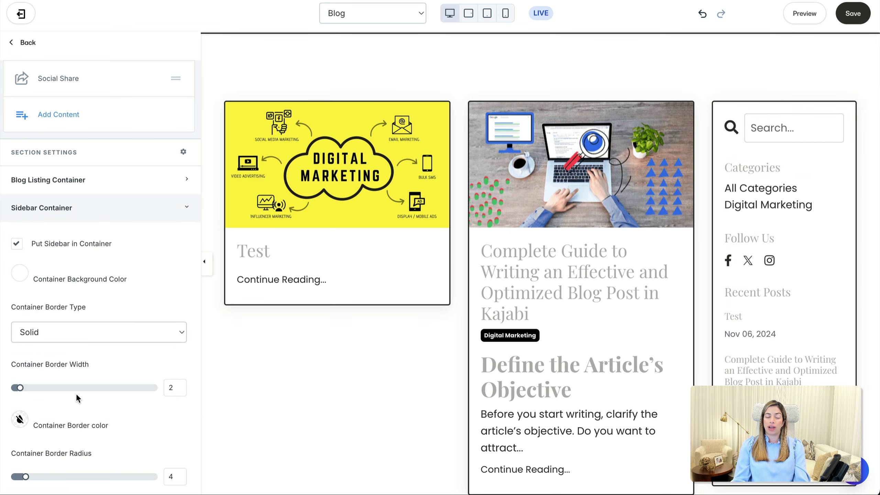
scroll(4, 409, "down", 5)
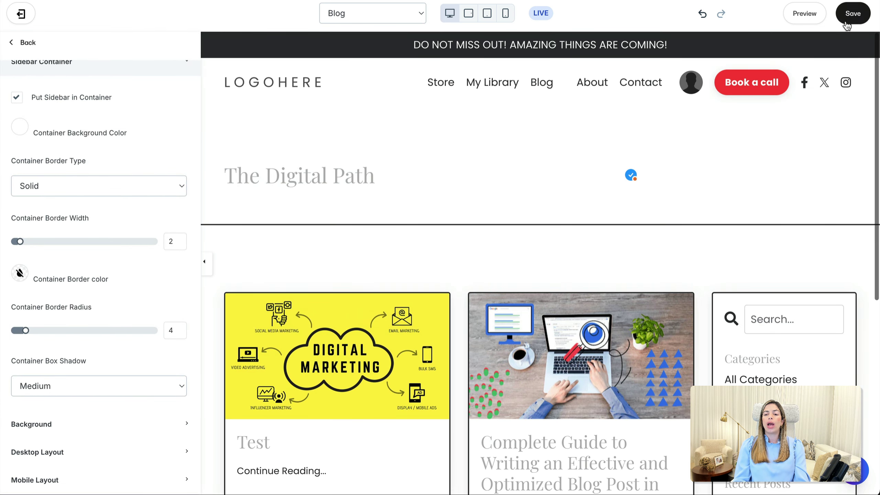
left_click(845, 16)
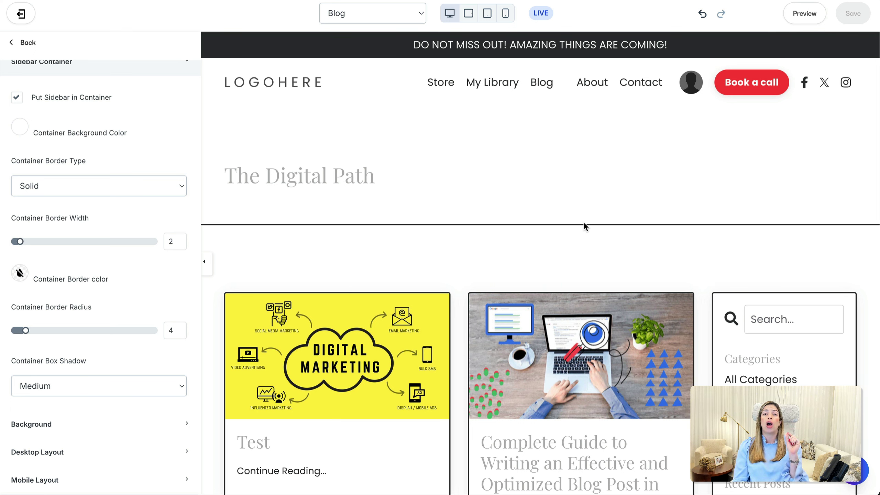
- View the Blog Post template and the Blog Search template in the page editor
left_click(408, 16)
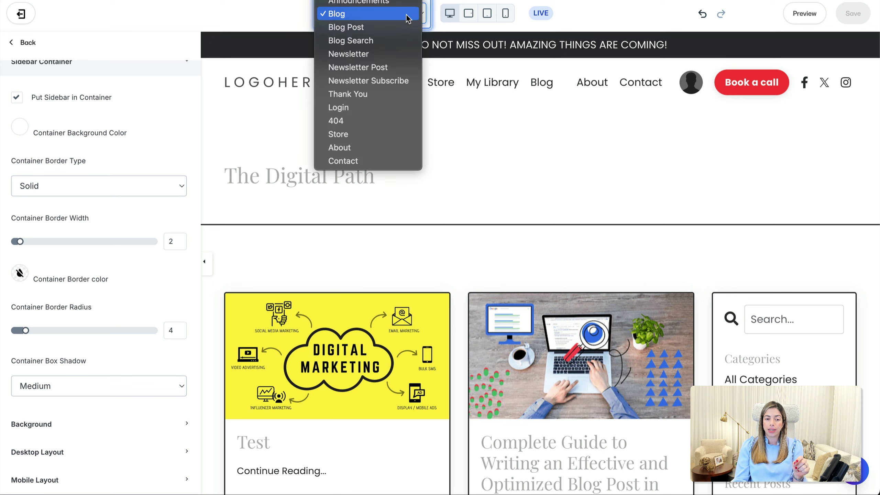
left_click(399, 26)
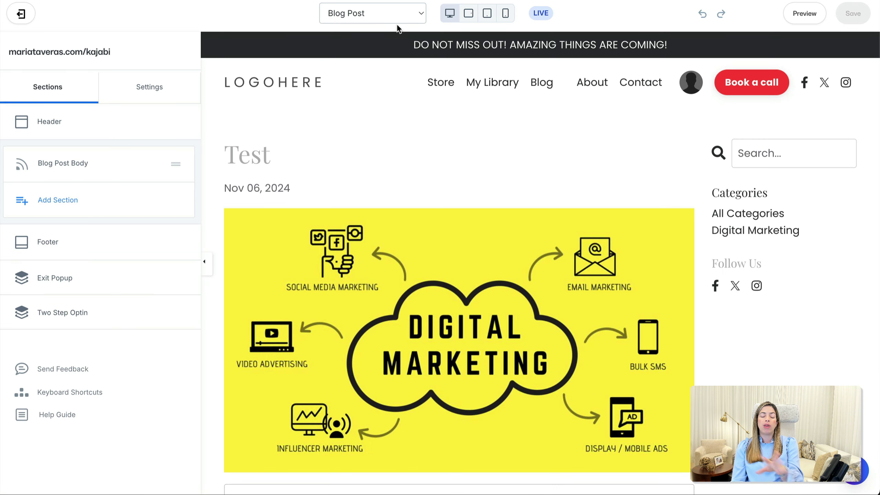
left_click(394, 17)
left_click(392, 25)
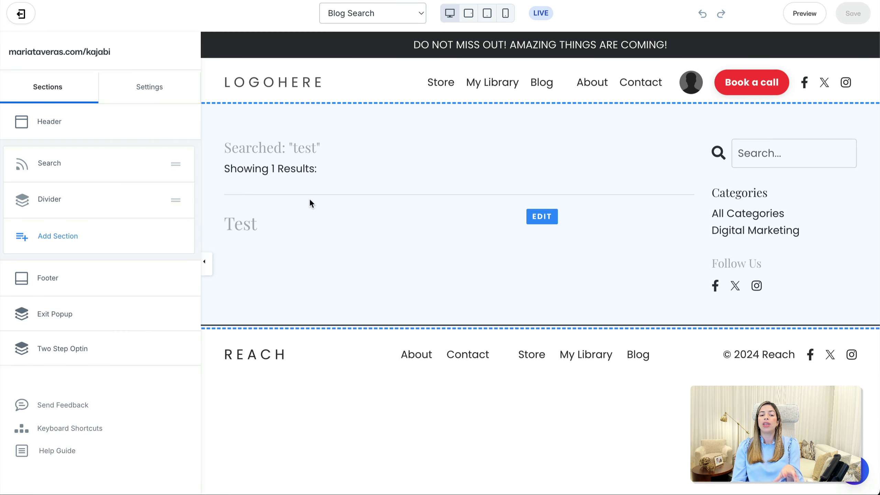
- Switch to the example cooking blog, search it for "arroz", look through the results and return to the blog page
left_click(257, 155)
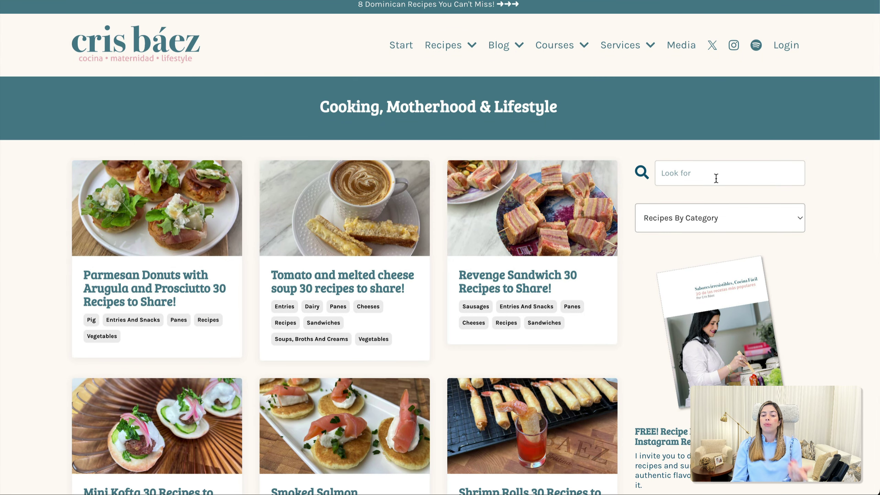
left_click(716, 178)
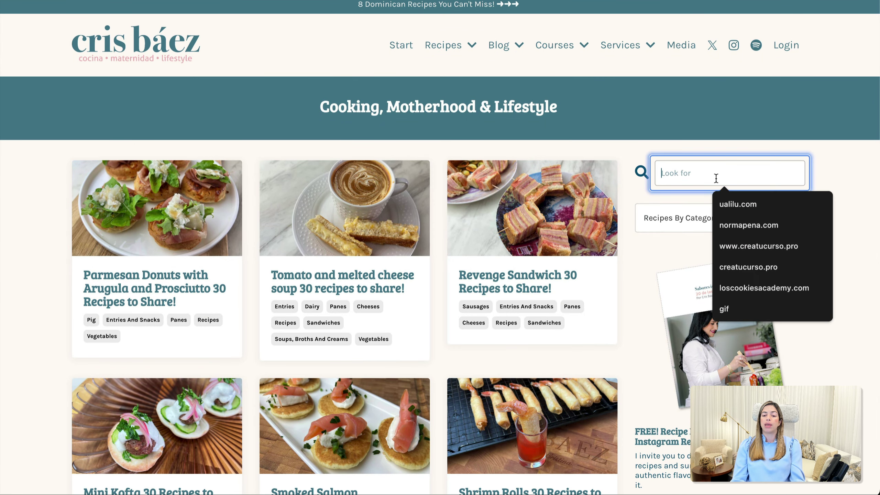
type("arroz")
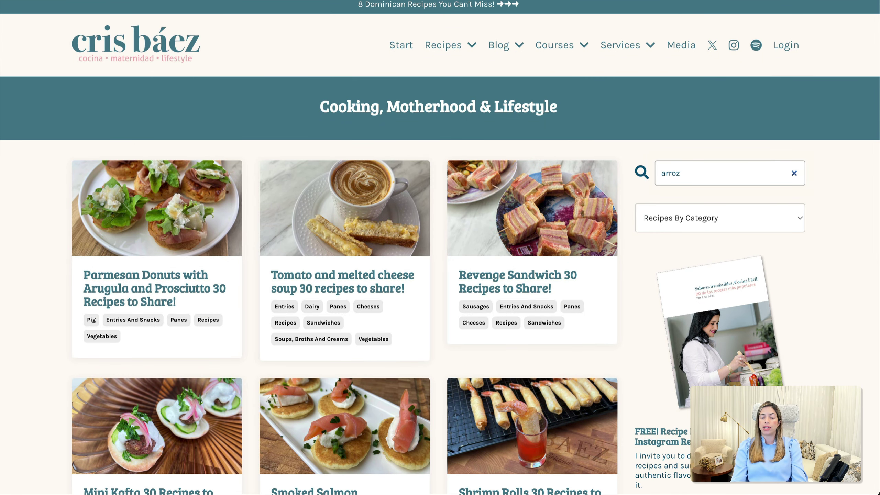
key("Return")
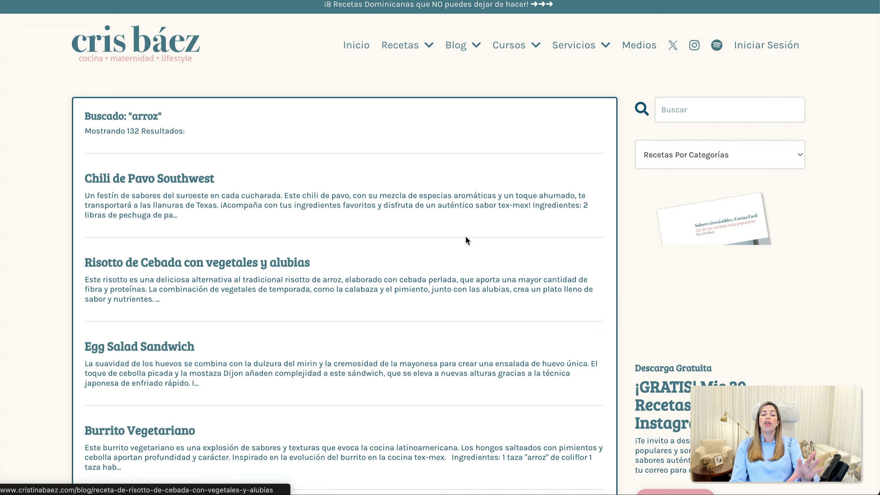
scroll(465, 235, "down", 5)
scroll(466, 238, "down", 5)
scroll(466, 238, "up", 10)
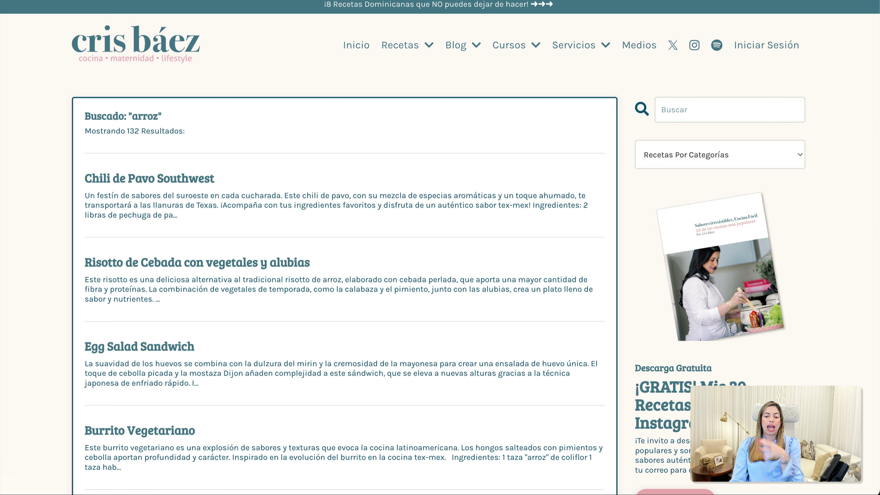
key("alt+Left")
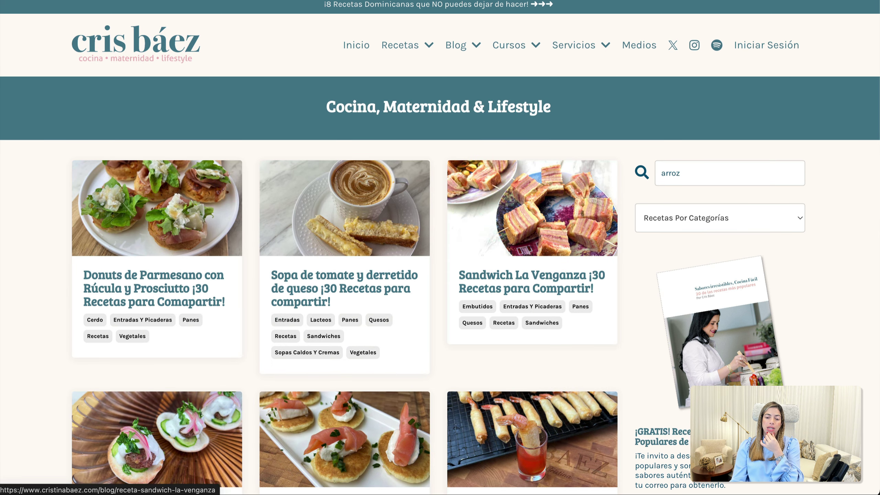
- Check the recipe category list on the example blog, translate the page to English and look through the sidebar offers
left_click(668, 218)
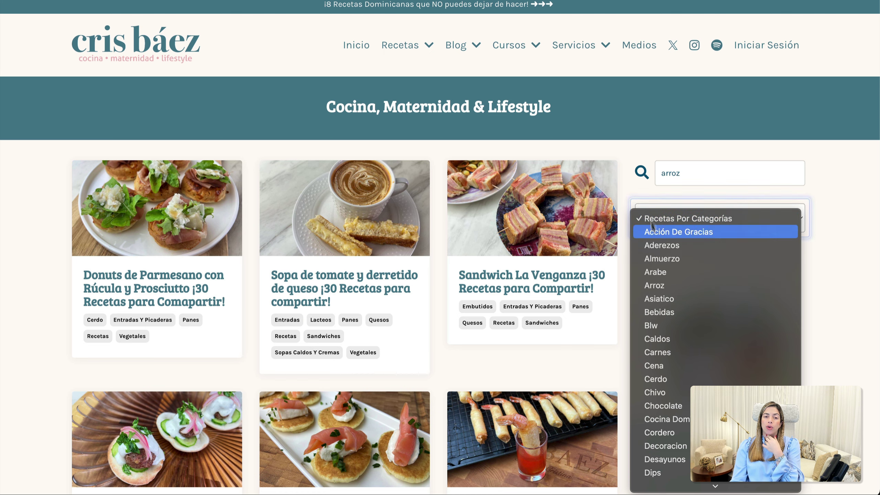
left_click(619, 150)
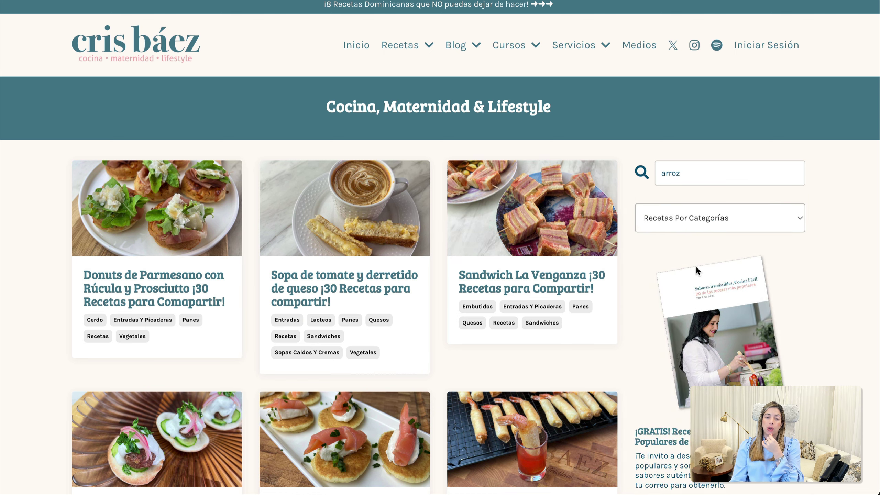
scroll(403, 76, "down", 4)
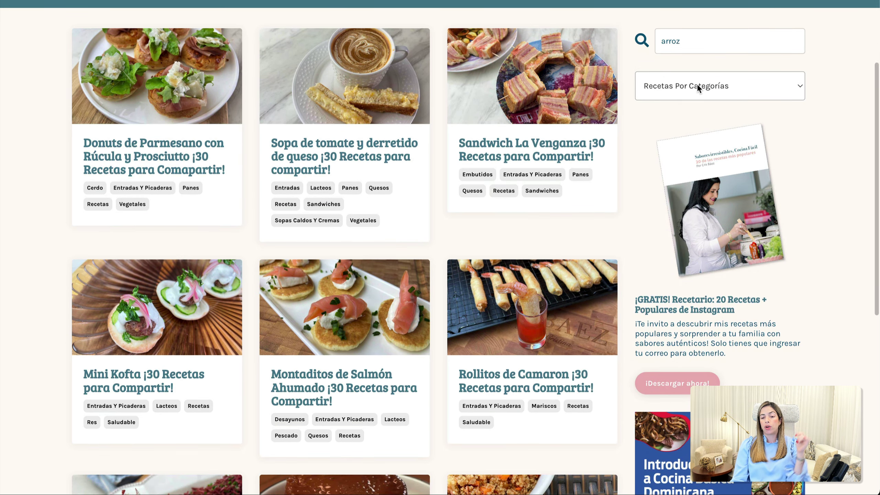
right_click(630, 44)
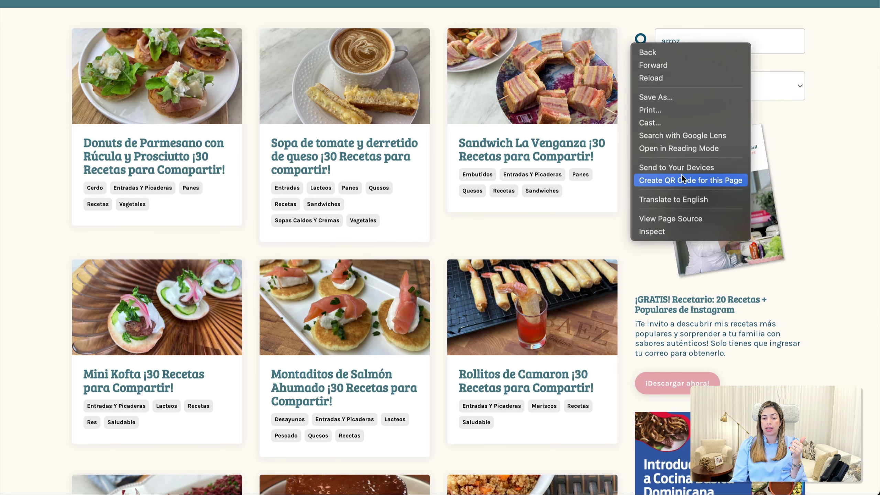
left_click(670, 199)
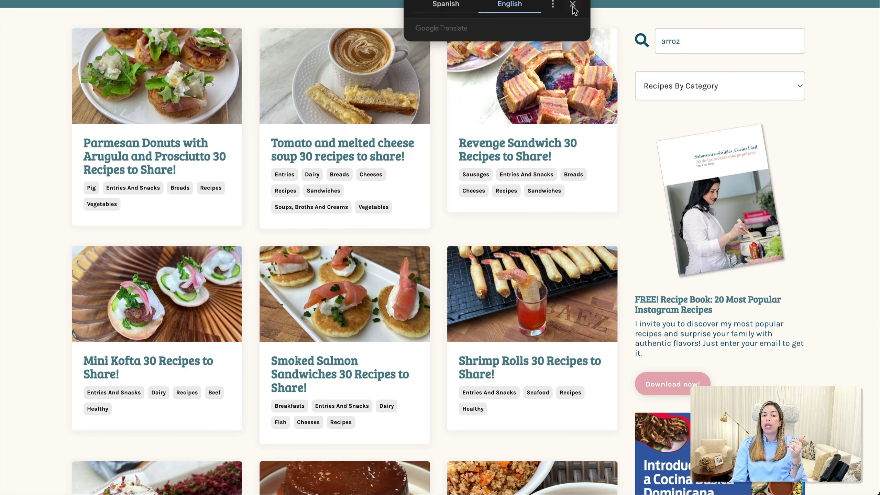
left_click(572, 4)
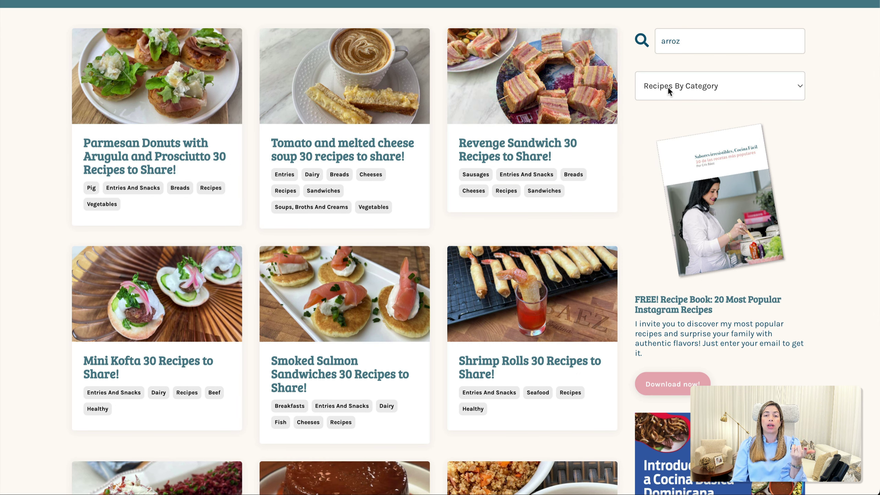
scroll(691, 256, "down", 5)
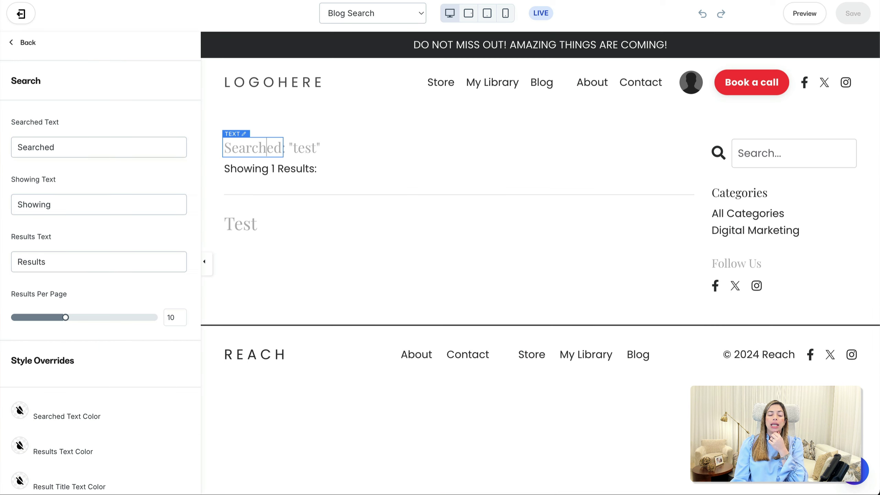
- Switch back to the Kajabi page editor, open the Blog Post template and look through the sample post's layout
left_click(370, 19)
left_click(377, 4)
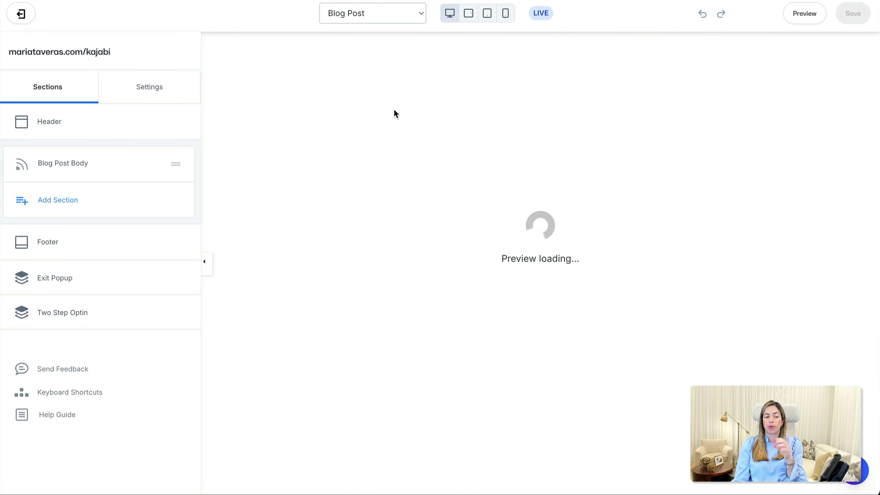
scroll(375, 192, "down", 8)
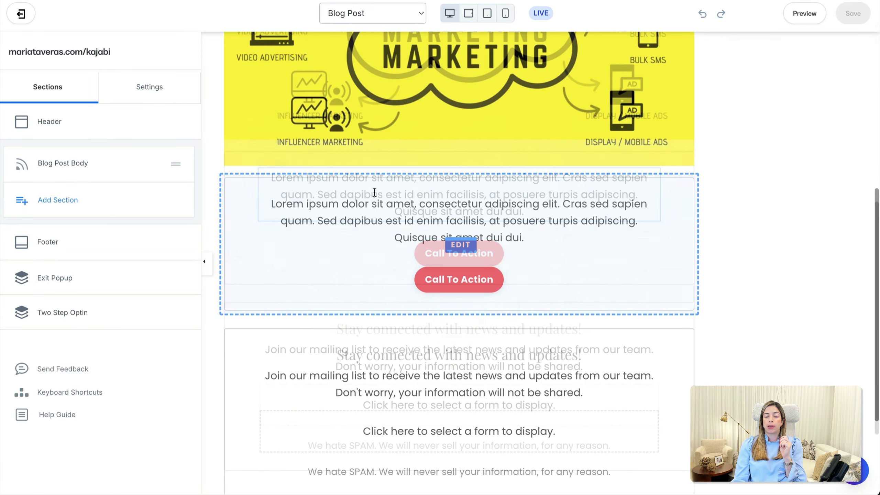
scroll(374, 191, "up", 8)
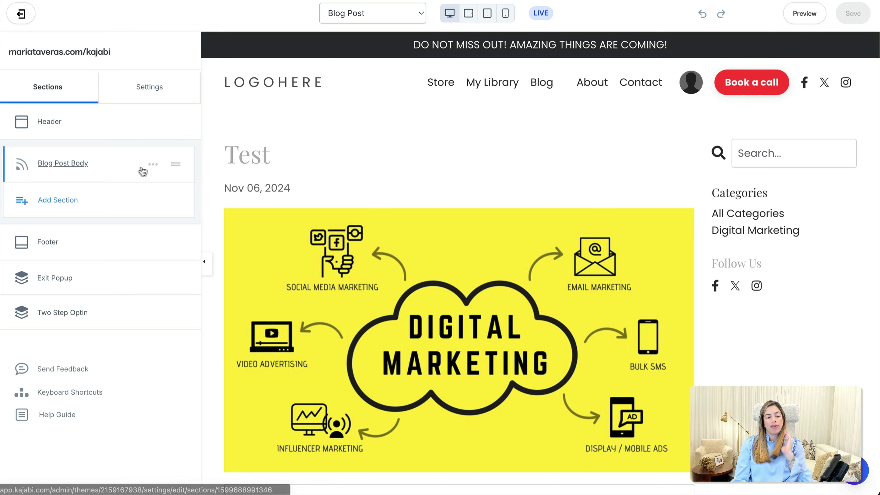
- In the Blog Post Body section, try the header below the image, restore Header on Top, and hide the post date
left_click(81, 164)
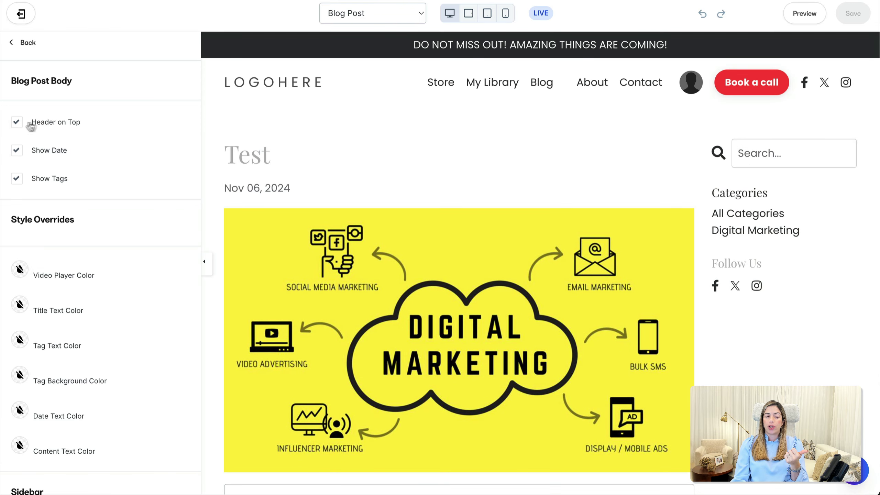
left_click(38, 127)
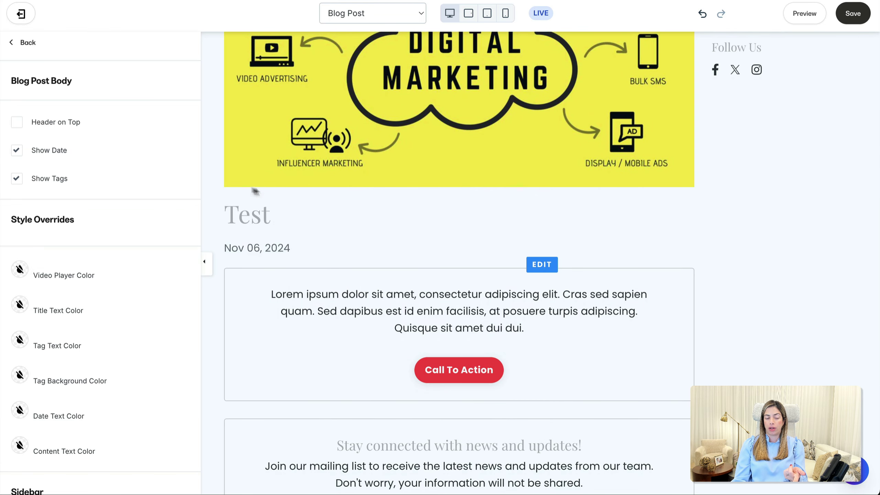
left_click(16, 123)
left_click(19, 154)
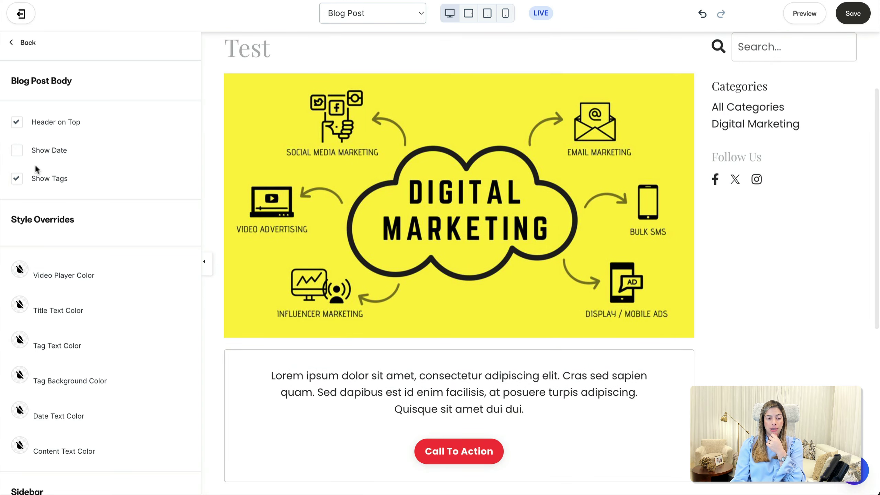
left_click(17, 180)
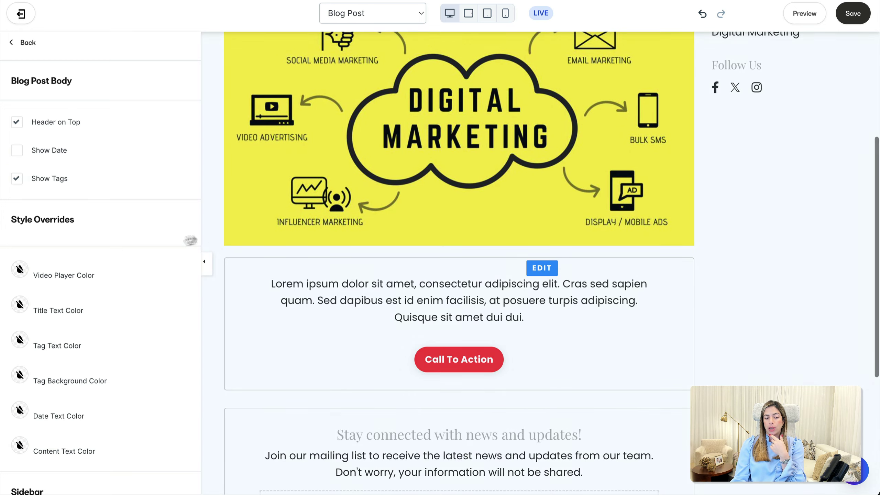
- Change the blog post sidebar's Categories block to the Dropdown layout and return to the section settings
scroll(168, 245, "down", 2)
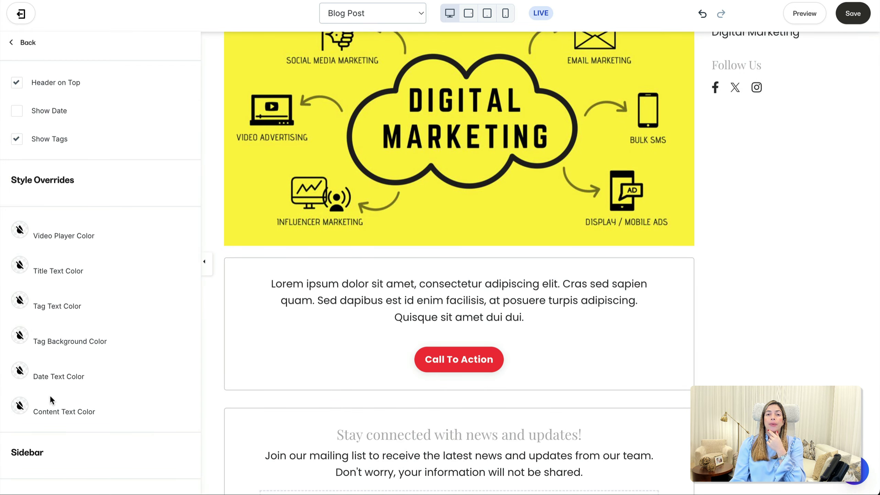
scroll(103, 359, "down", 10)
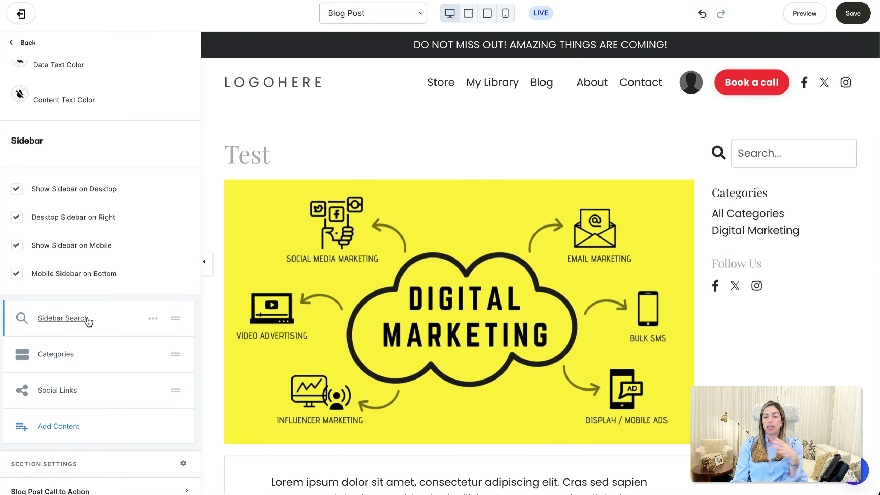
left_click(56, 354)
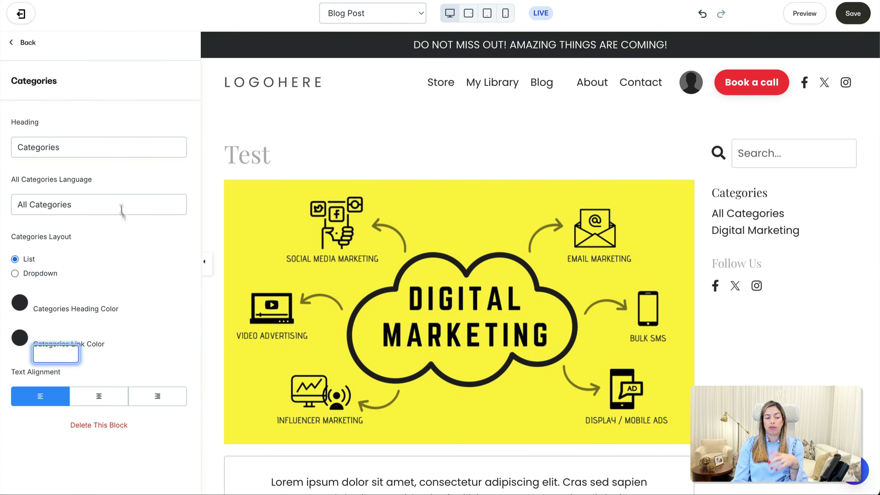
left_click(14, 273)
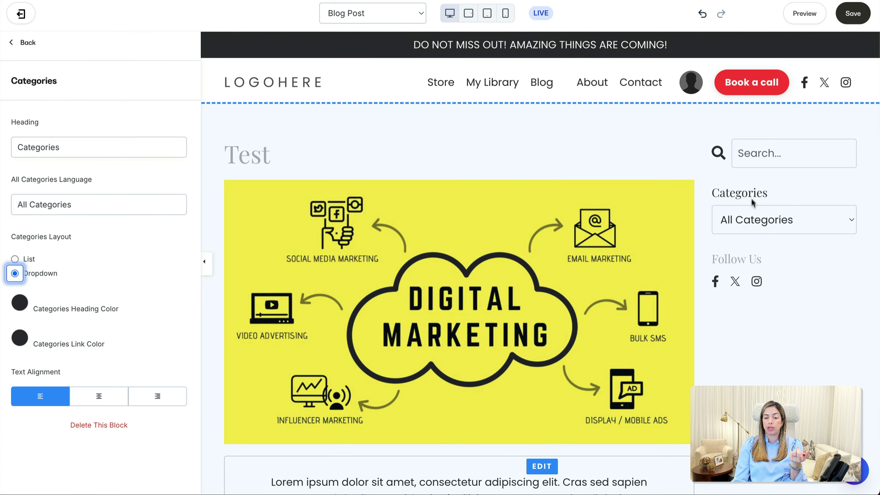
left_click(27, 43)
- Look over the call-to-action and opt-in boxes below the post and open the Blog Post Call to Action settings
scroll(86, 305, "down", 10)
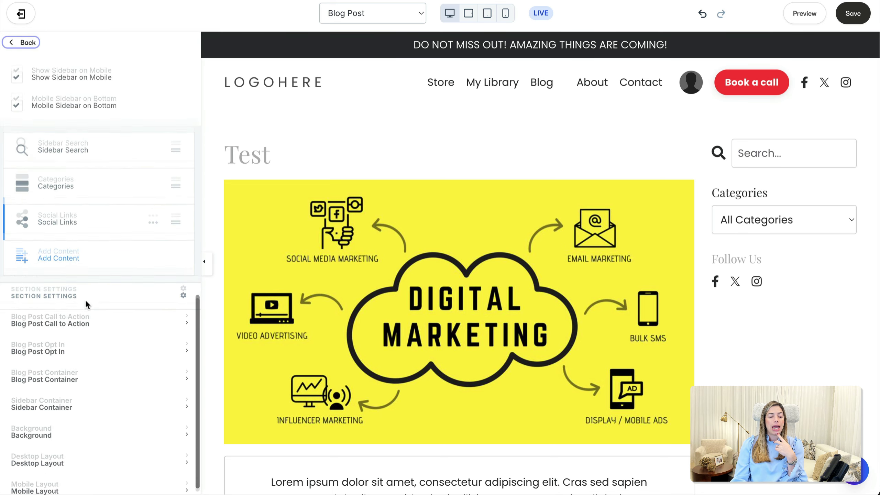
scroll(500, 205, "down", 10)
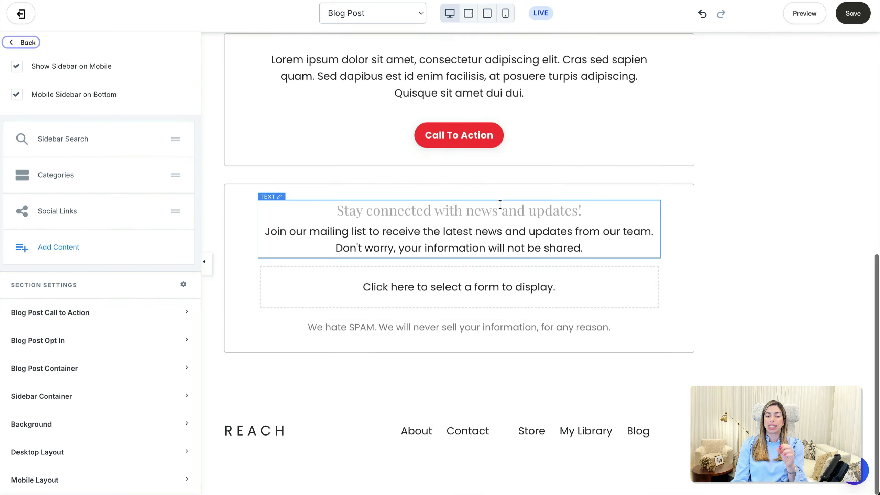
scroll(500, 205, "up", 2)
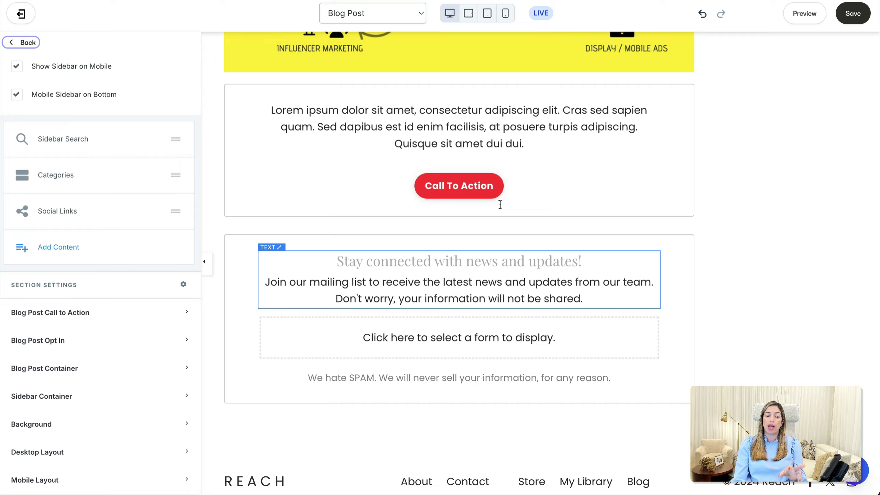
left_click(162, 310)
- Switch to the example cooking blog, open the Shrimp Rolls recipe post and examine its call-to-action and subscription form
scroll(130, 364, "down", 5)
scroll(131, 363, "down", 2)
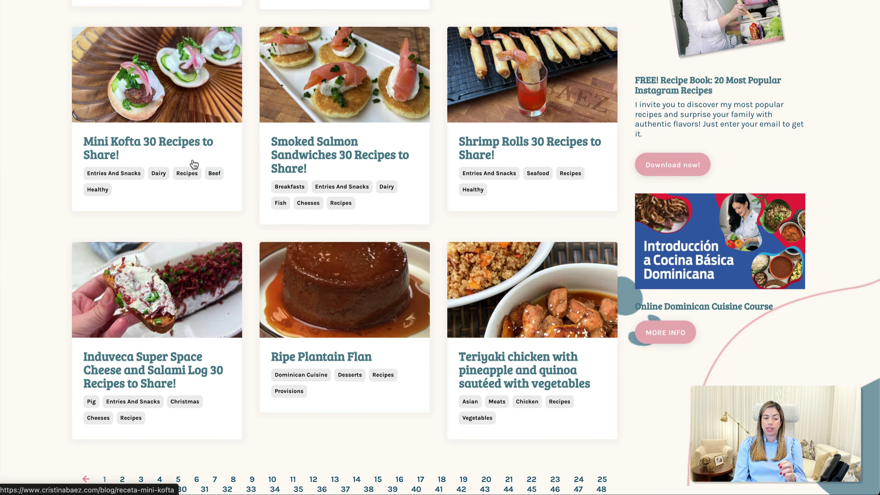
scroll(191, 163, "up", 10)
scroll(194, 164, "down", 5)
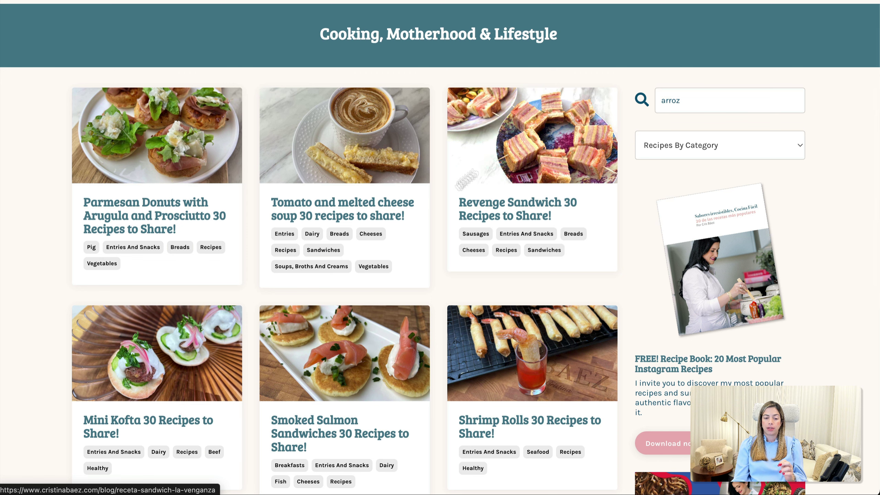
left_click(519, 424)
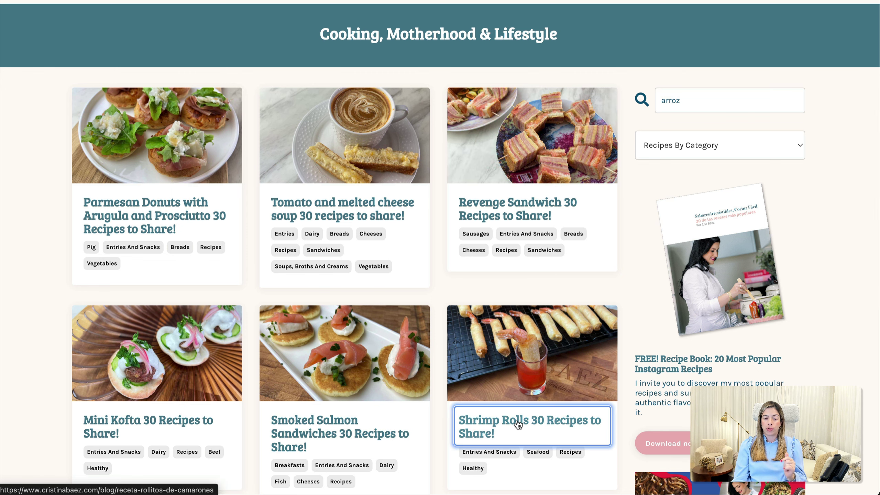
scroll(293, 375, "down", 3)
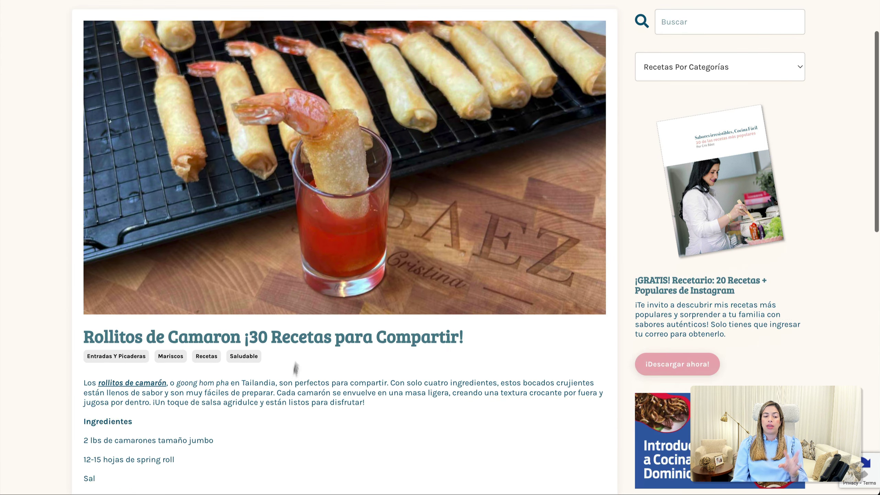
scroll(224, 350, "down", 15)
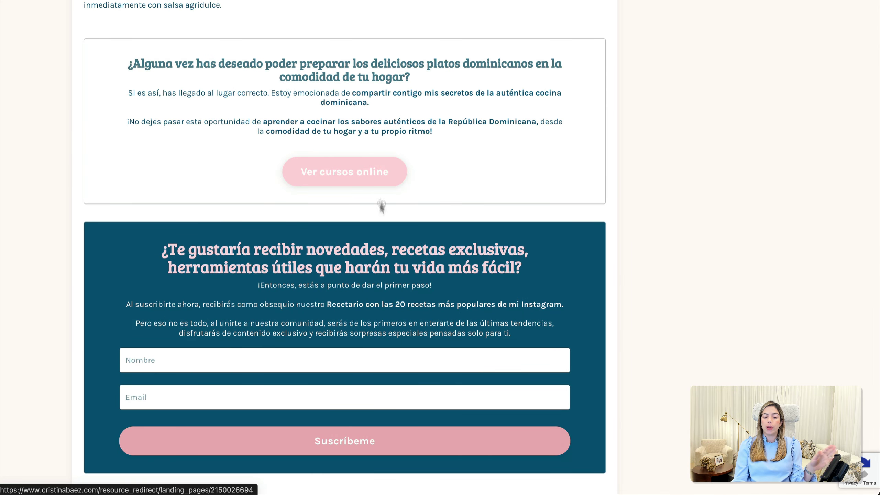
scroll(384, 306, "down", 2)
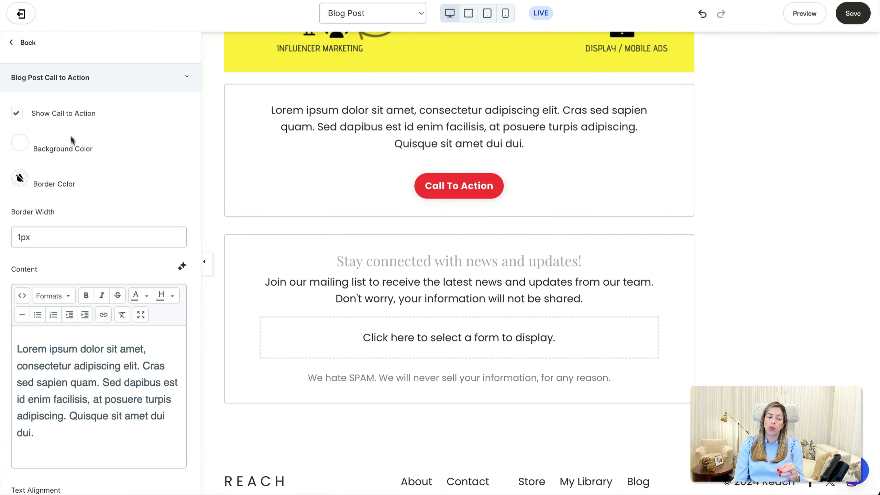
- Back in the page editor, review the Blog Post Call to Action's border, content and button settings
scroll(82, 162, "down", 2)
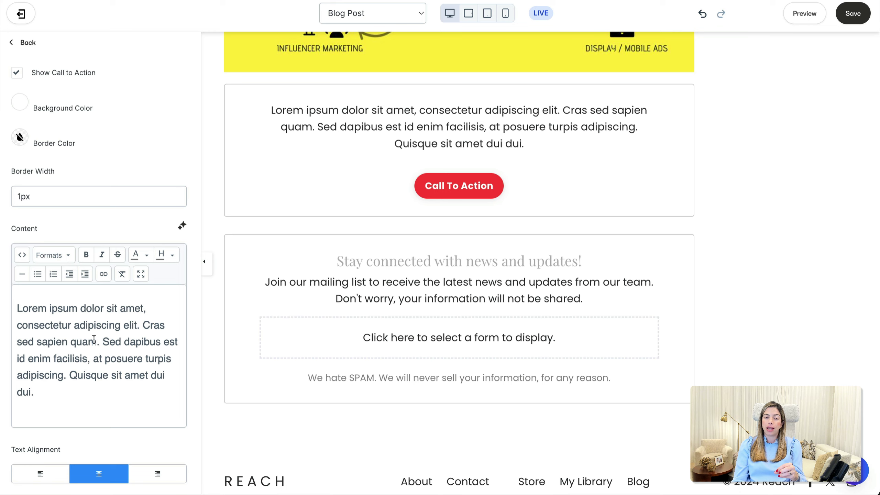
scroll(93, 340, "down", 10)
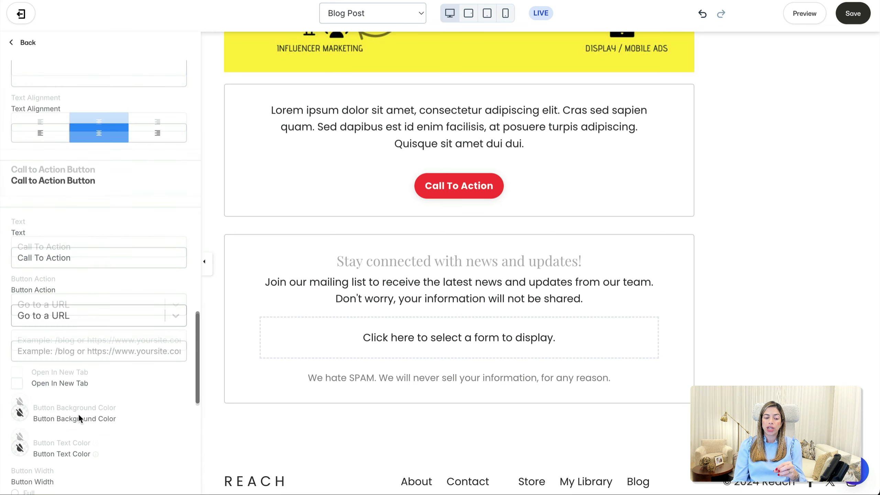
scroll(78, 415, "down", 12)
- Set the Blog Post Opt In form to Default Form and review its text, disclaimer and button settings
left_click(93, 343)
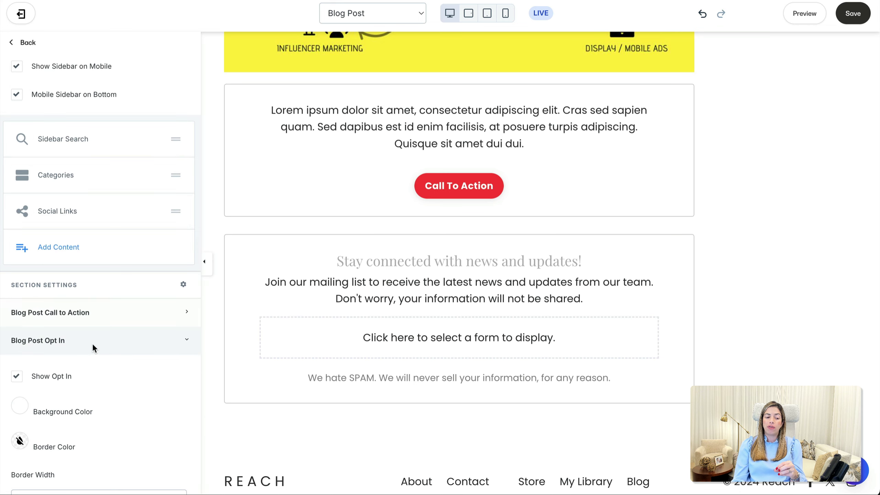
scroll(92, 343, "down", 10)
left_click(103, 217)
left_click(96, 274)
scroll(136, 284, "down", 2)
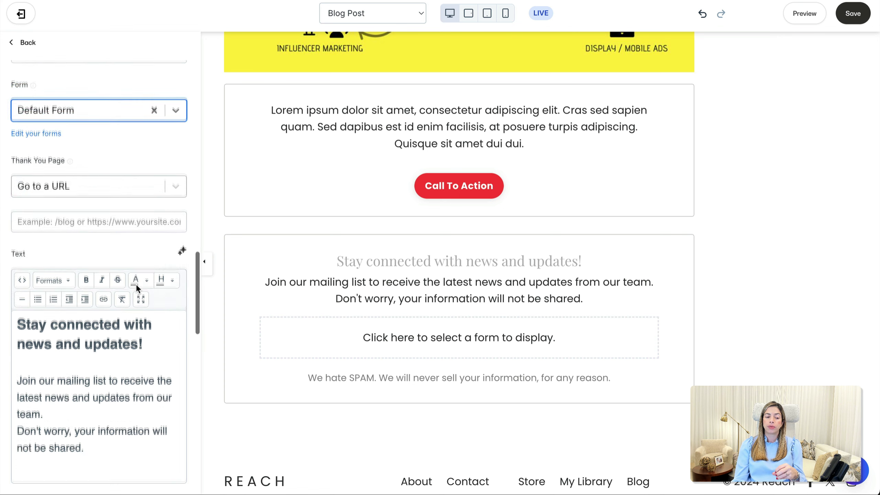
scroll(136, 283, "down", 3)
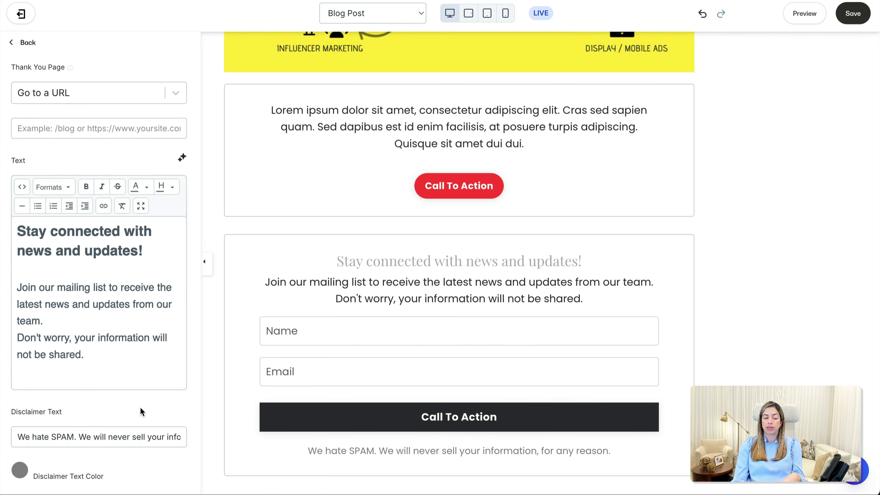
scroll(140, 407, "down", 15)
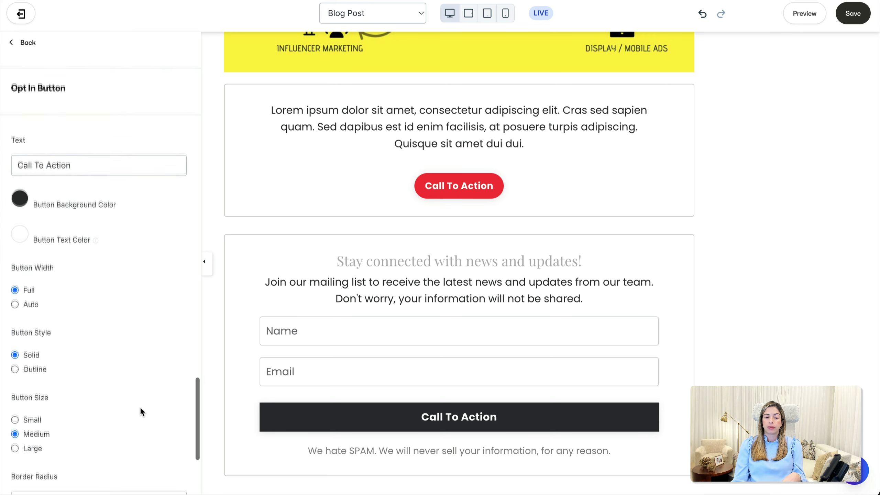
scroll(140, 409, "down", 5)
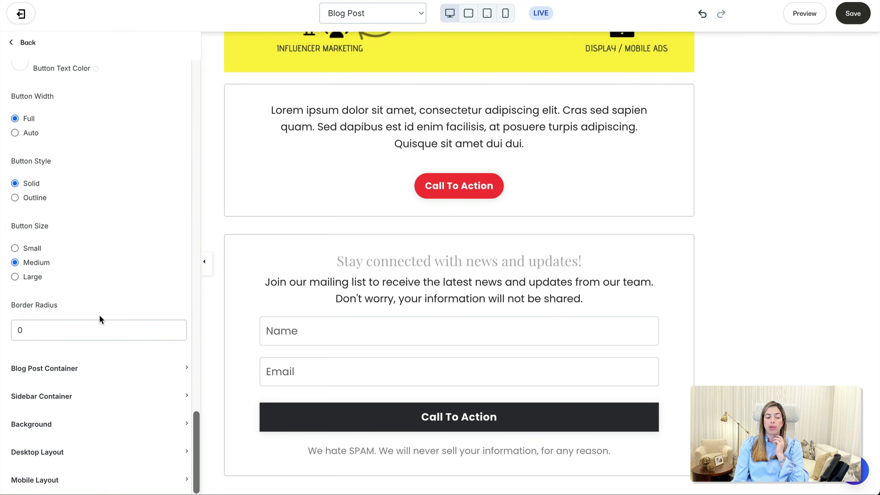
- Put the blog post body in a container with a solid border of width 2
left_click(106, 370)
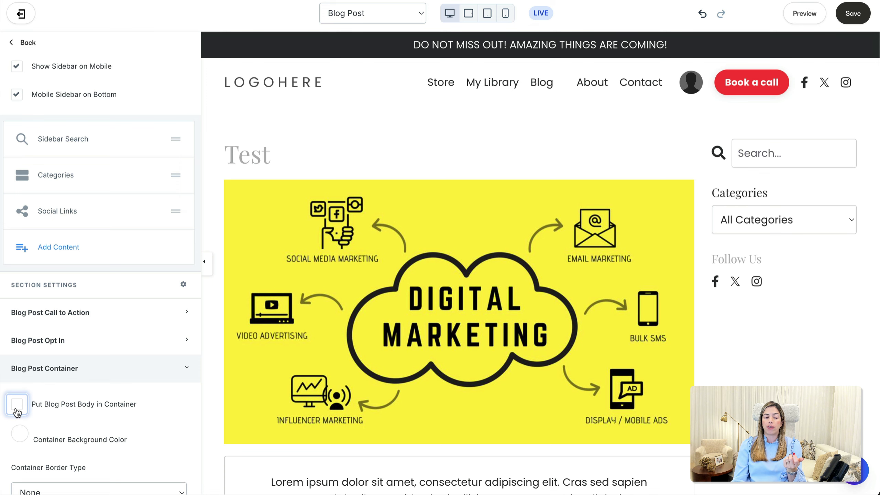
left_click(17, 405)
scroll(121, 423, "down", 4)
left_click(104, 350)
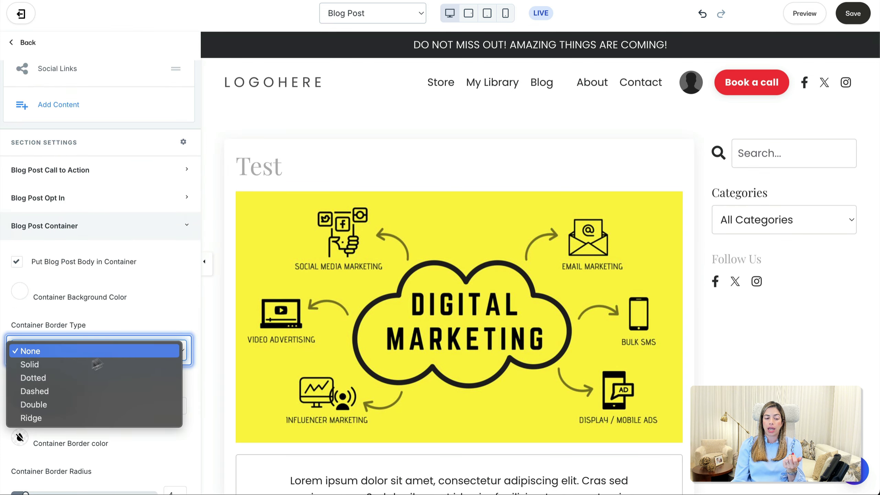
left_click(76, 369)
left_click(174, 406)
key("BackSpace")
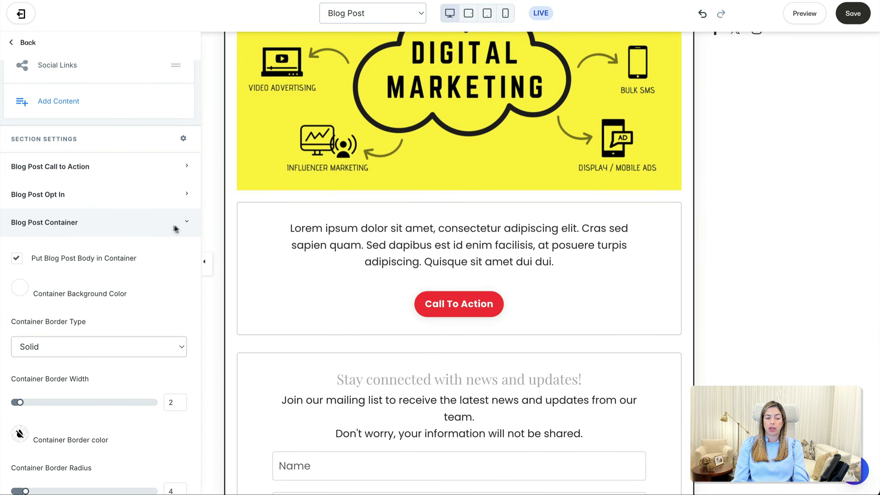
- Put the blog post sidebar in a container with a solid border of width 2
left_click(170, 223)
left_click(87, 396)
scroll(51, 329, "down", 6)
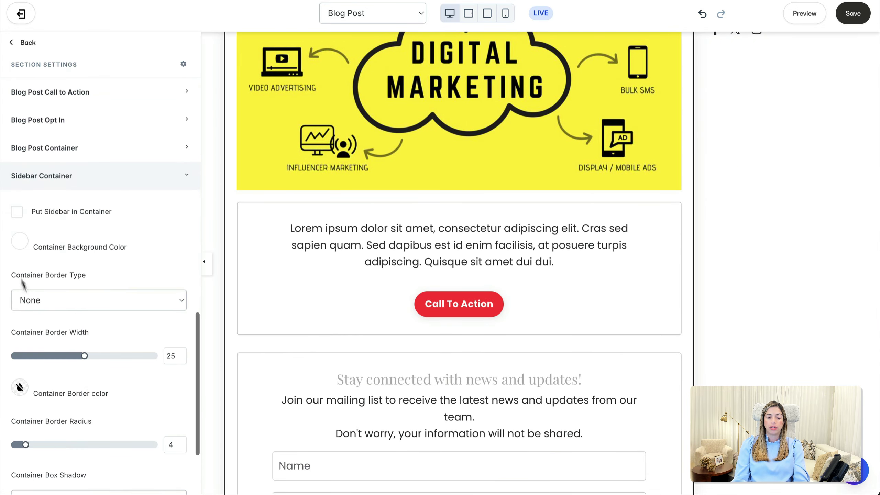
left_click(16, 213)
left_click(67, 293)
left_click(65, 311)
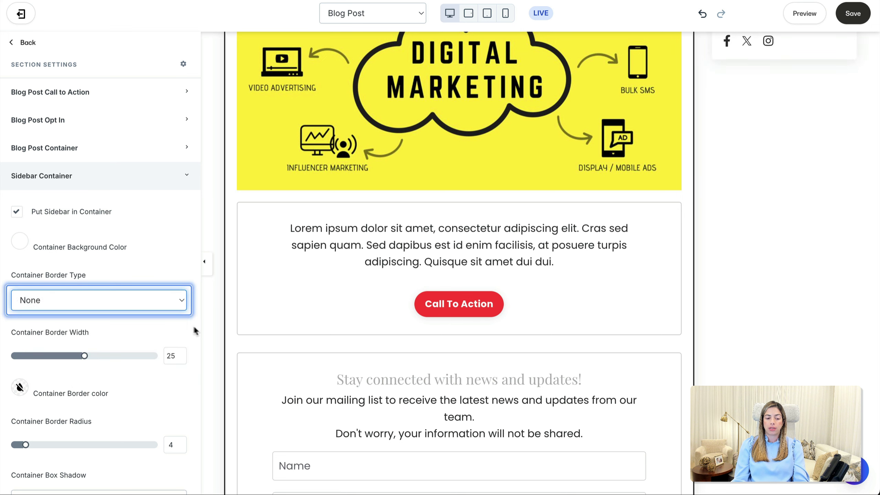
double_click(171, 356)
type("2")
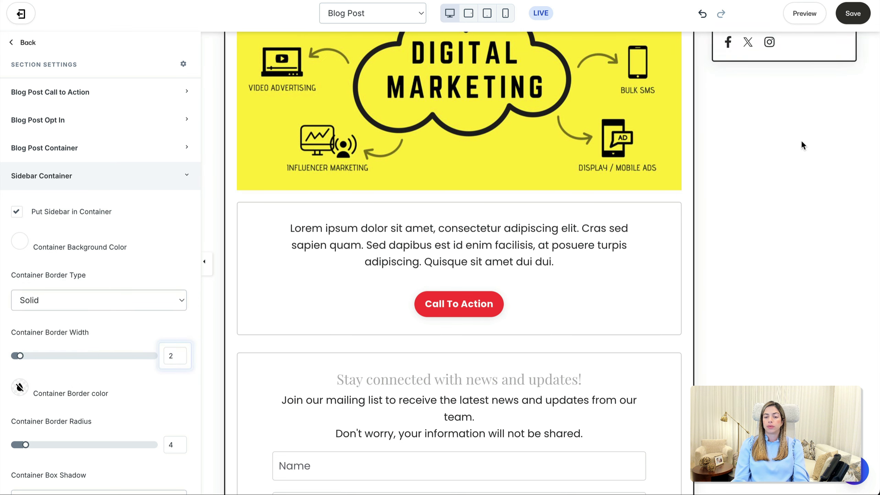
- Save the Blog Post template and, in its preview, filter the posts by the Digital Marketing category
left_click(853, 13)
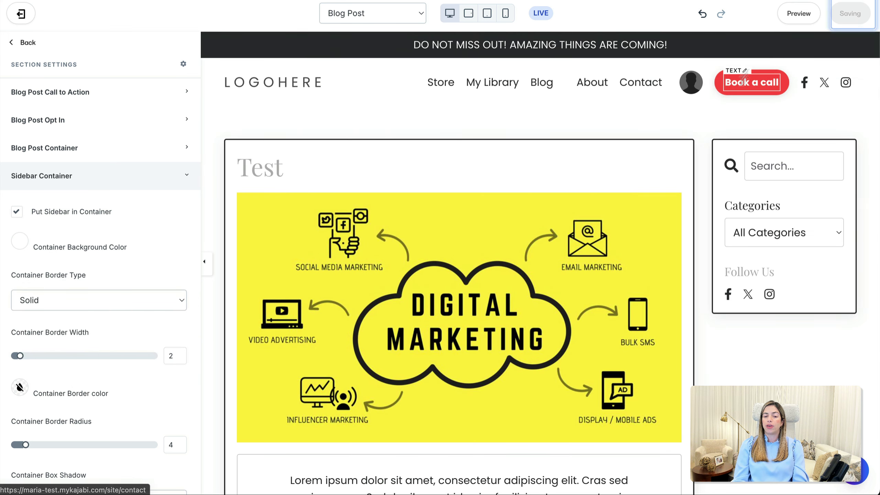
left_click(804, 13)
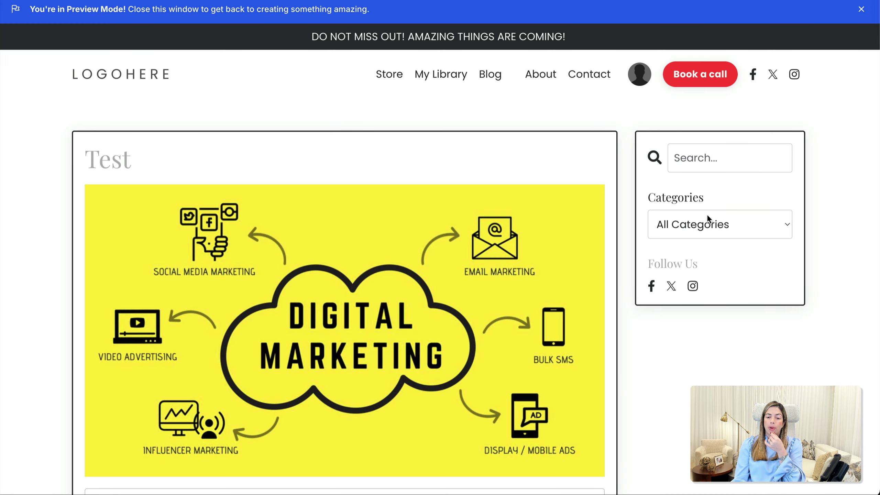
left_click(708, 218)
left_click(696, 243)
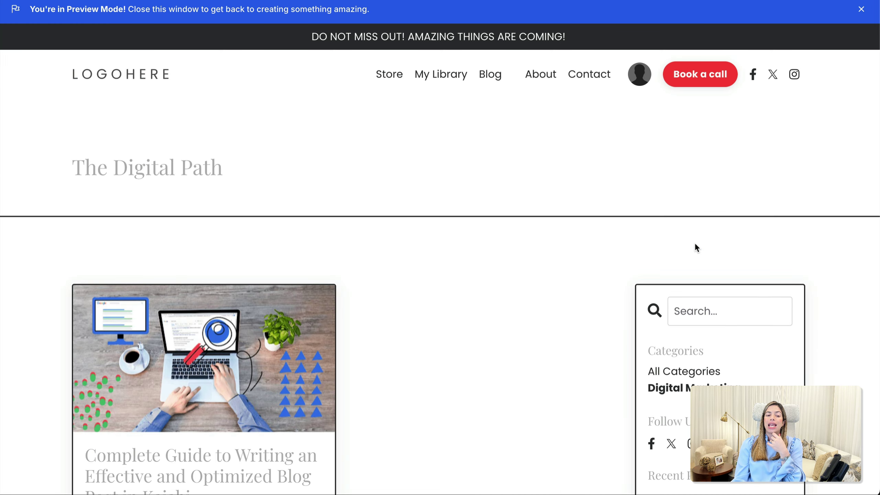
- Open the Complete Guide to Writing blog post in the preview and examine its body, call to action and opt-in form
scroll(398, 360, "down", 5)
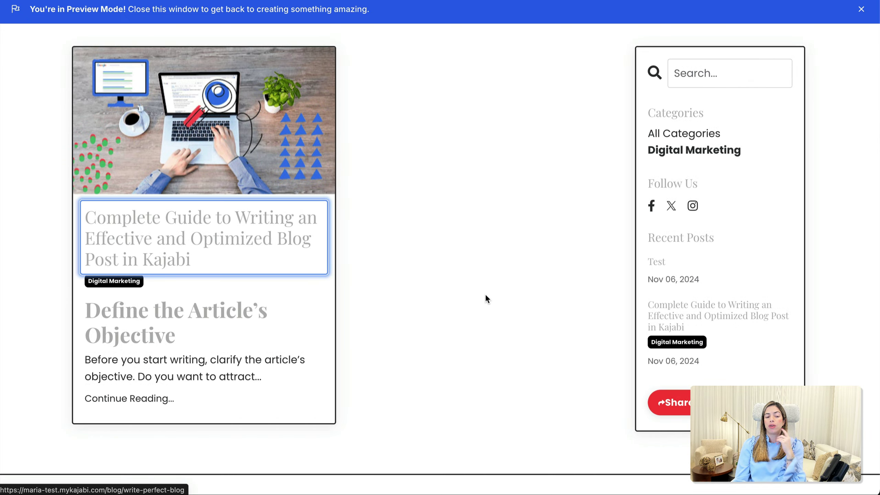
scroll(486, 298, "down", 20)
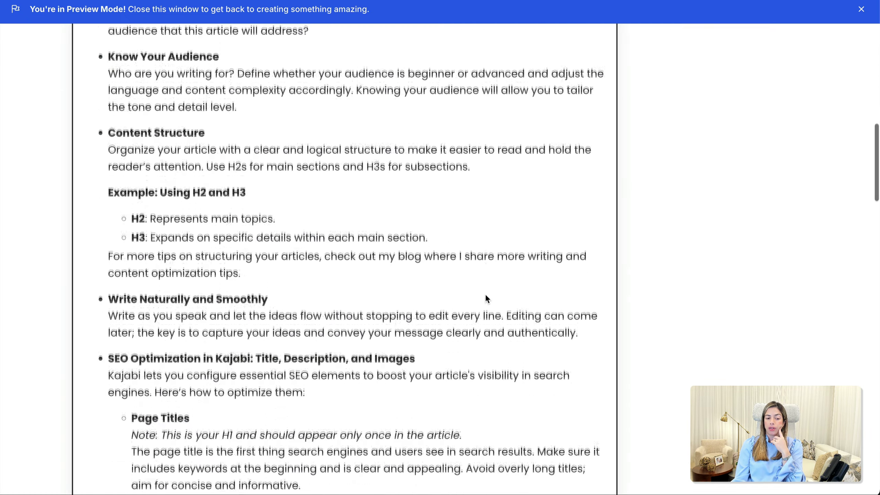
scroll(485, 299, "down", 8)
scroll(407, 240, "down", 15)
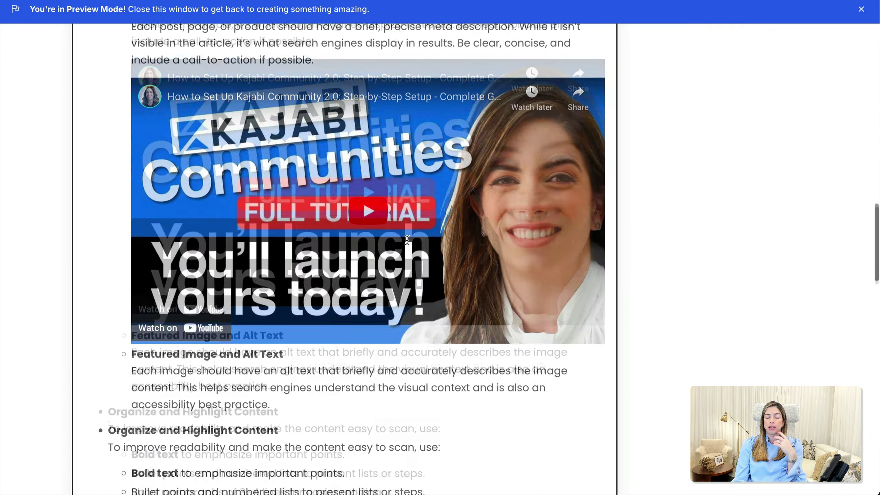
scroll(407, 240, "down", 2)
scroll(299, 288, "down", 20)
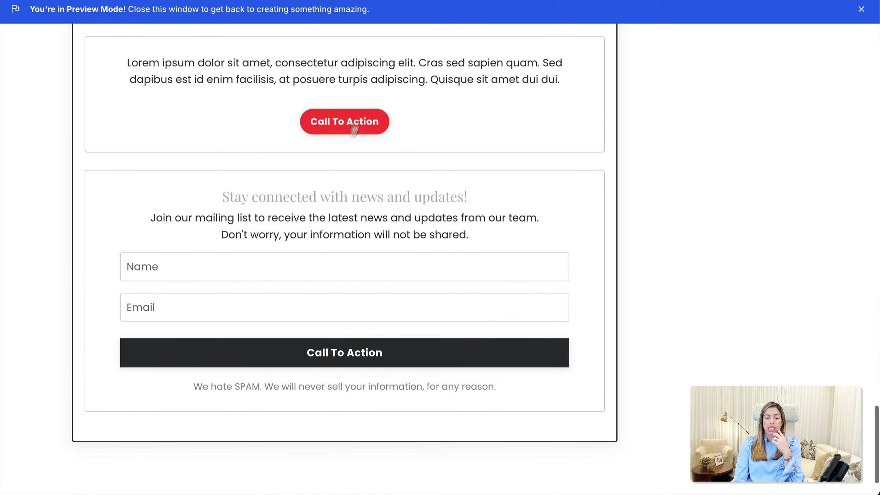
scroll(347, 329, "up", 20)
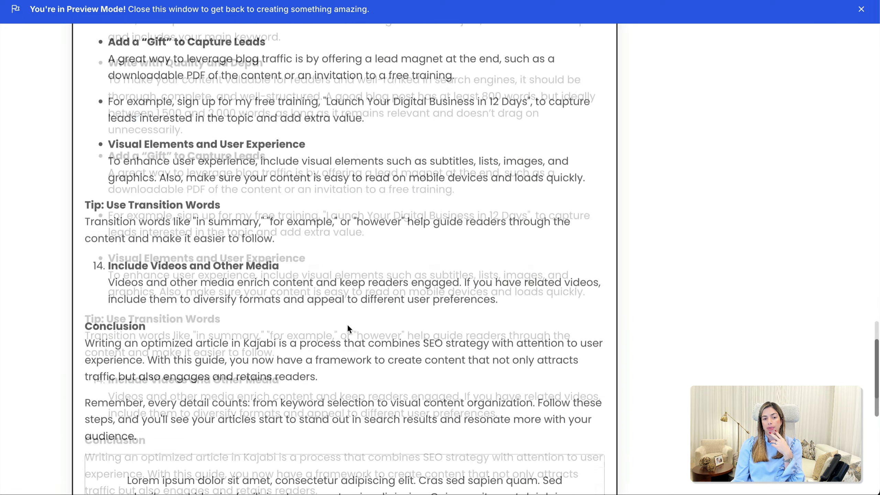